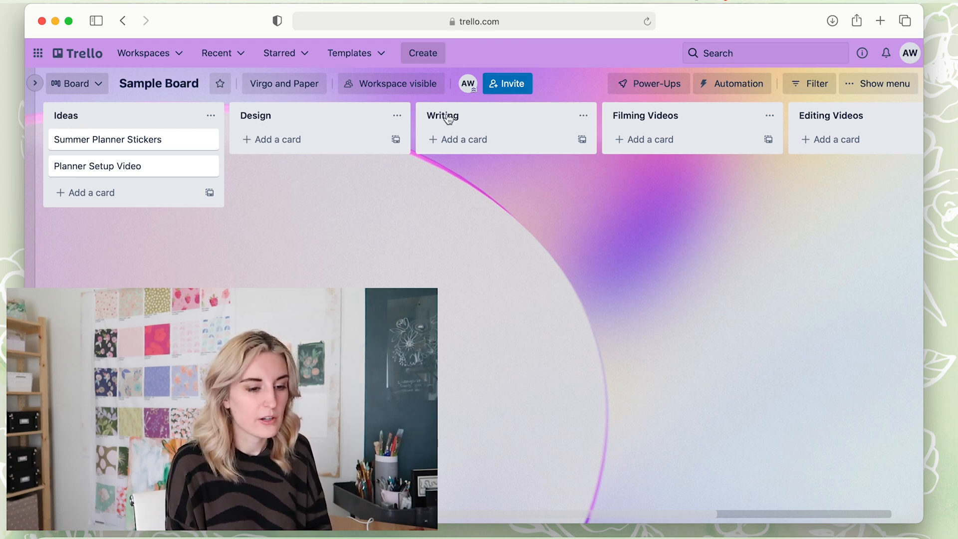
- Add a list titled "Published" after the Editing Videos list on the Sample Board
{"action": "scroll", "coordinate": [661, 122], "scroll_direction": "right", "scroll_amount": 3}
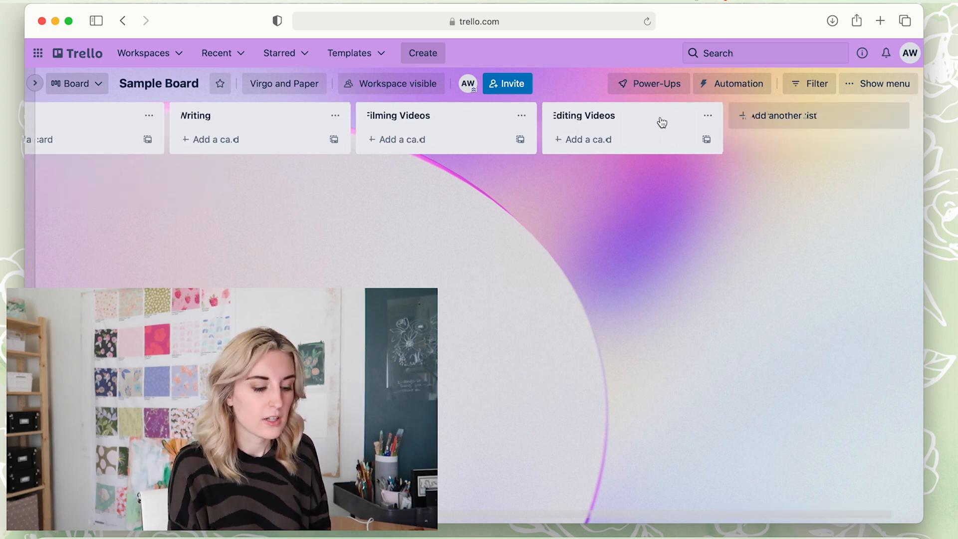
{"action": "left_click", "coordinate": [787, 121]}
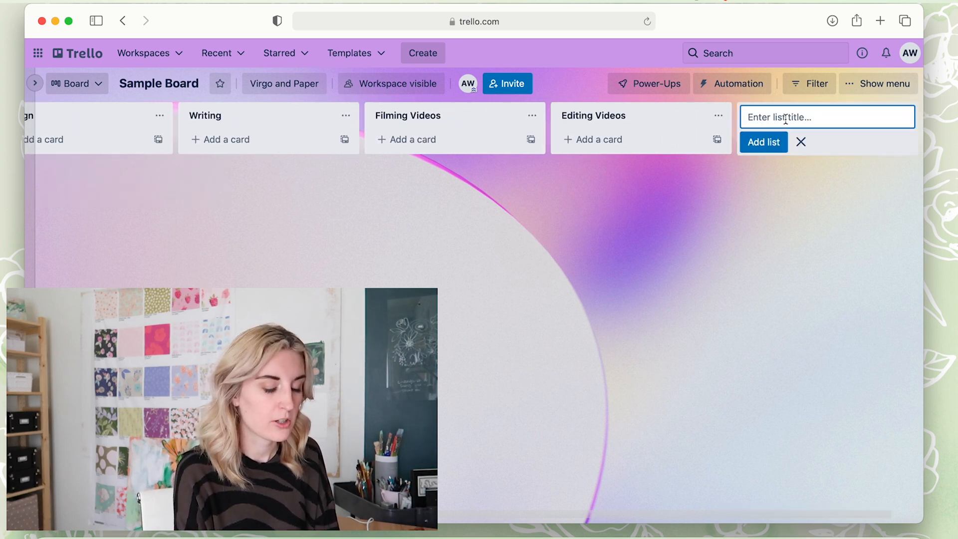
{"action": "type", "text": "Published"}
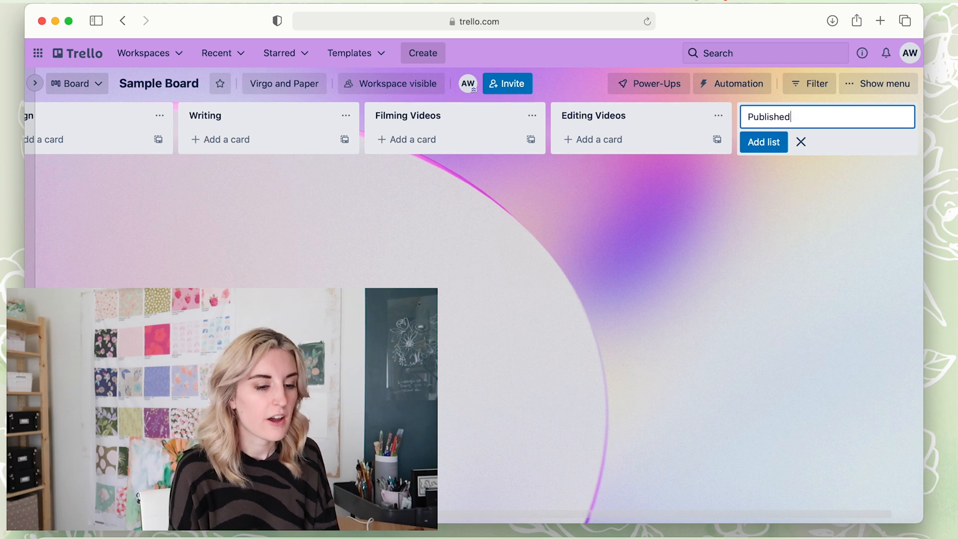
{"action": "left_click", "coordinate": [779, 147]}
- Add a card titled "Blog Post about my 2022 goals" to the Ideas list
{"action": "scroll", "coordinate": [780, 148], "scroll_direction": "left", "scroll_amount": 8}
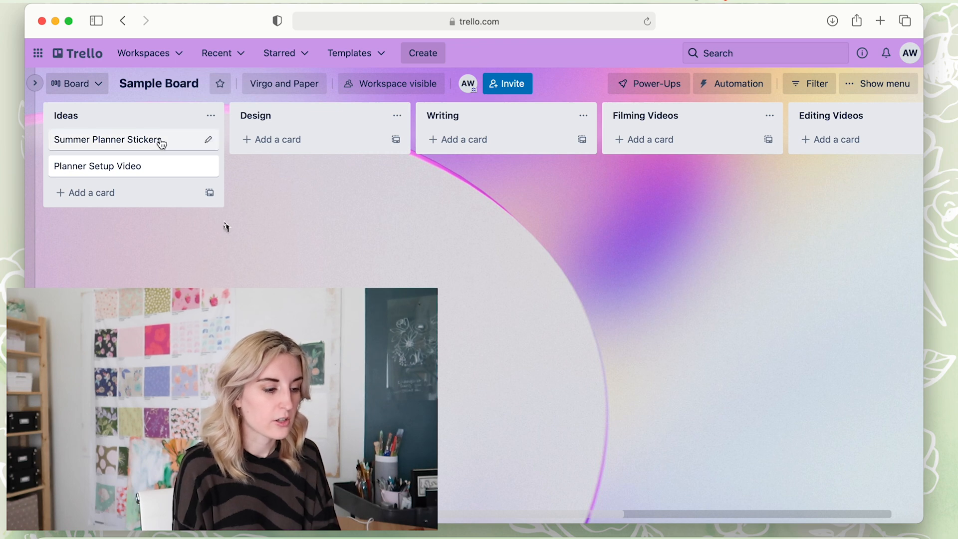
{"action": "left_click", "coordinate": [109, 198]}
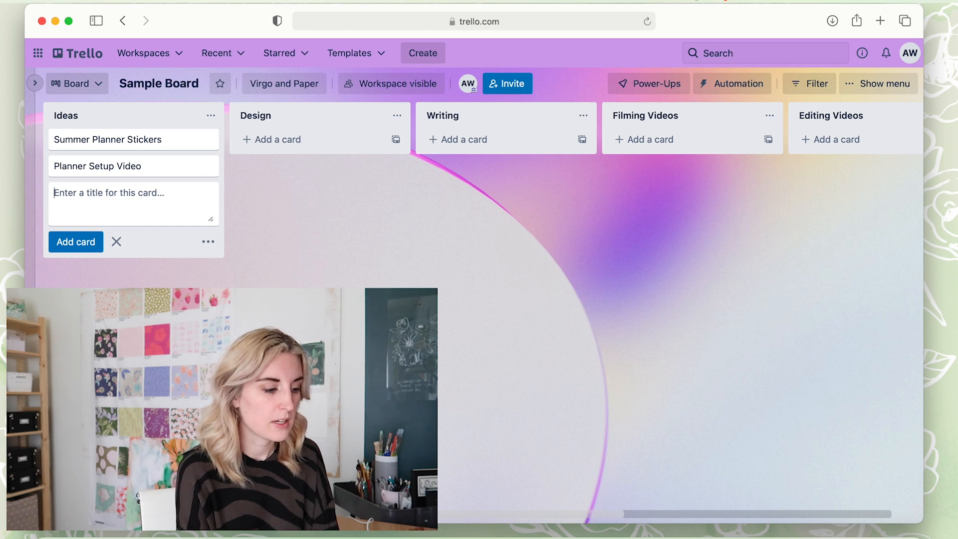
{"action": "type", "text": "Blog"}
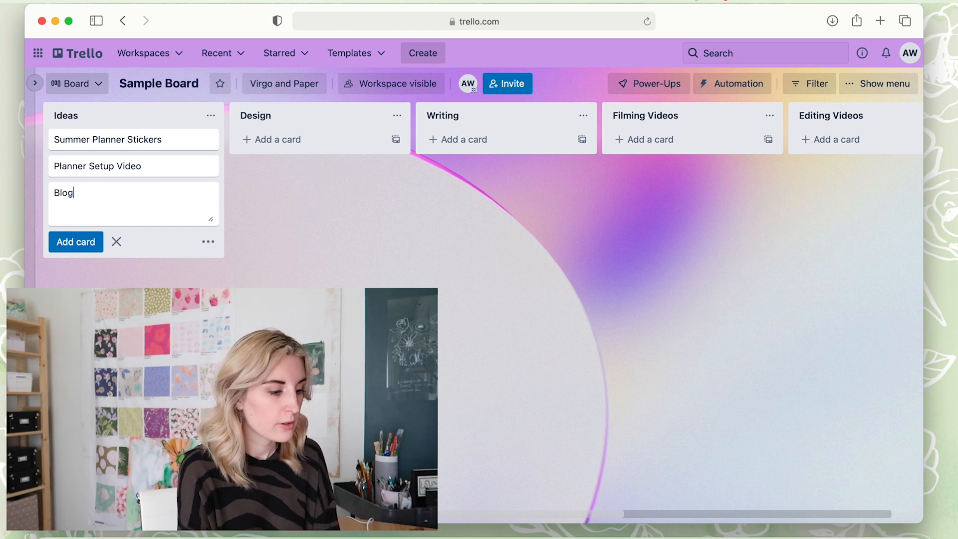
{"action": "type", "text": " Post about my "}
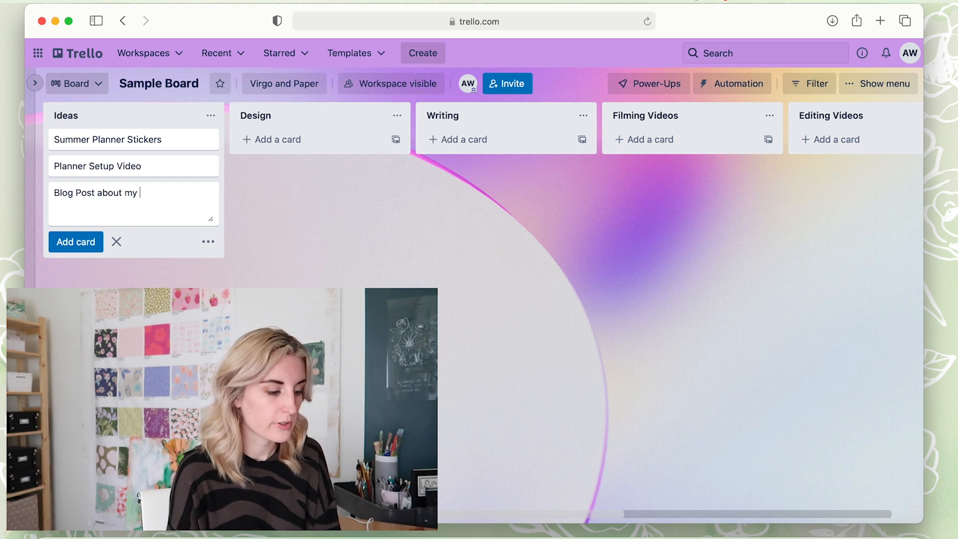
{"action": "type", "text": "2022 goals"}
{"action": "key", "text": "Return"}
{"action": "key", "text": "Escape"}
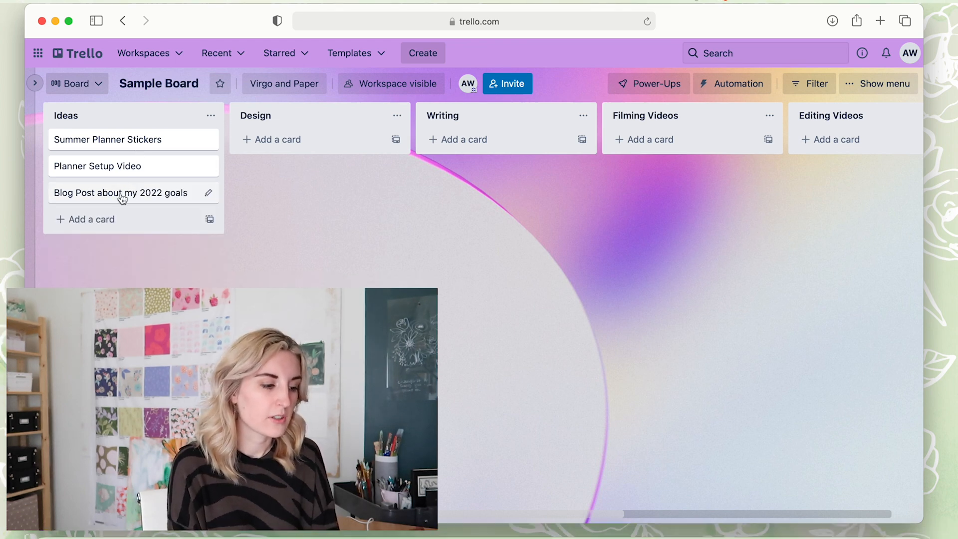
- Move the Planner Setup Video card to the top of Ideas and the 2022 goals blog post card to the Writing list
{"action": "left_click_drag", "start_coordinate": [113, 170], "coordinate": [114, 144]}
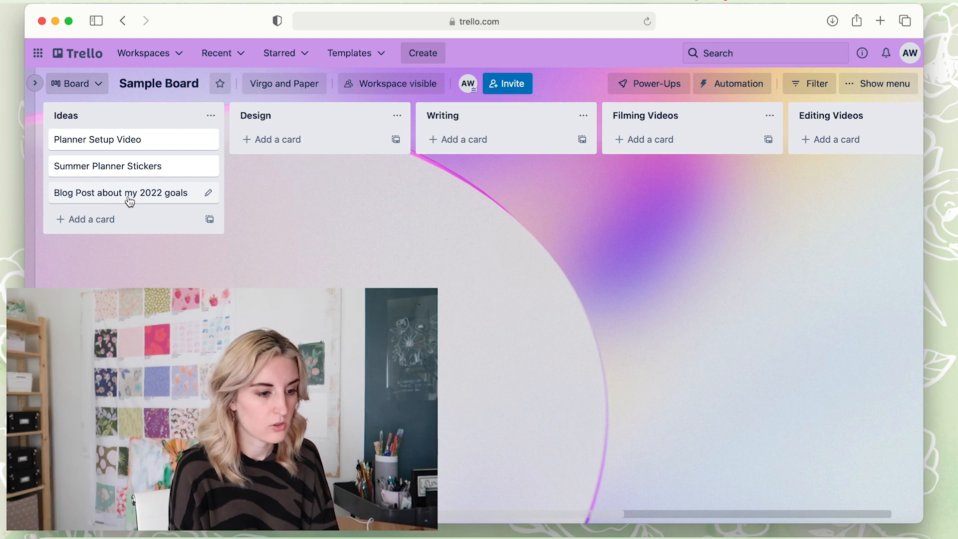
{"action": "left_click_drag", "start_coordinate": [130, 200], "coordinate": [507, 142]}
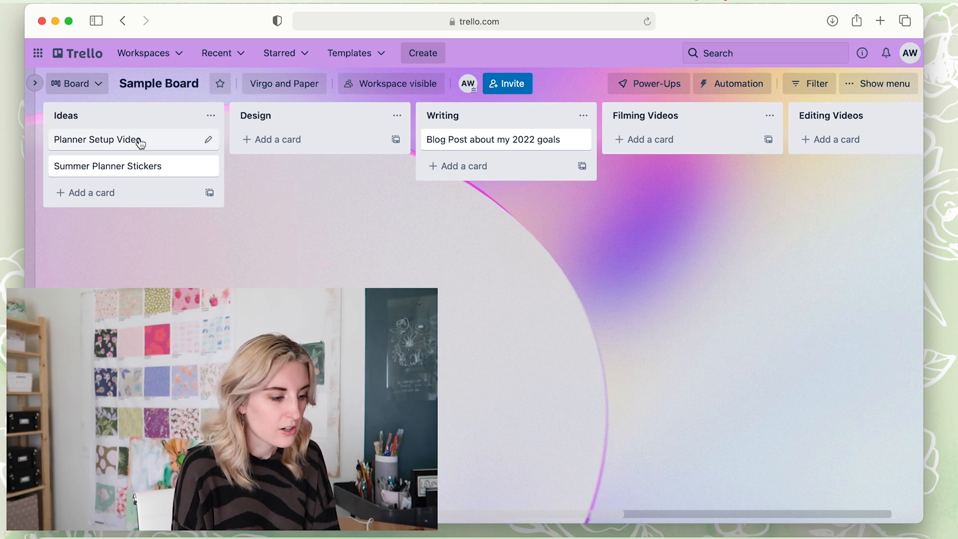
- Move the Planner Setup Video card from Ideas to the Filming Videos list
{"action": "left_click", "coordinate": [140, 162]}
{"action": "left_click", "coordinate": [162, 280]}
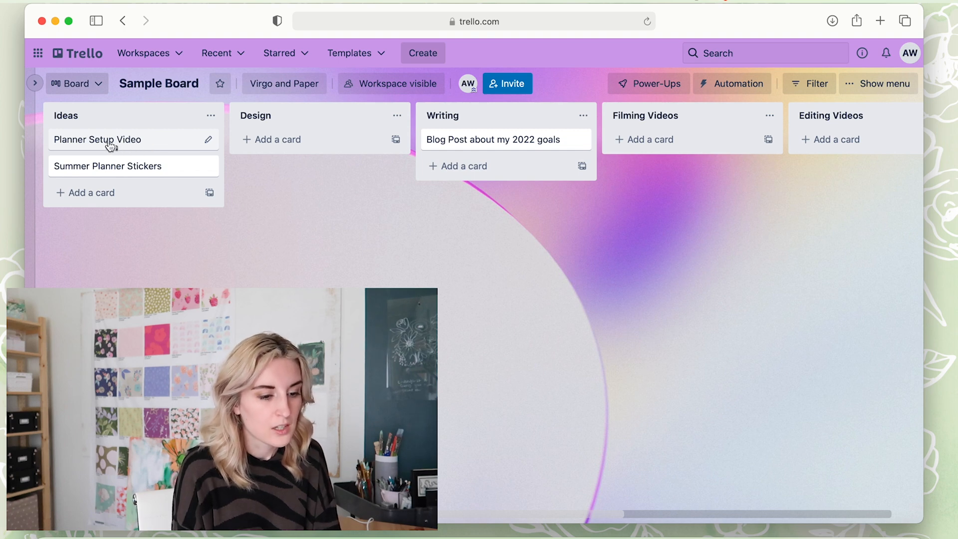
{"action": "left_click_drag", "start_coordinate": [111, 146], "coordinate": [669, 141]}
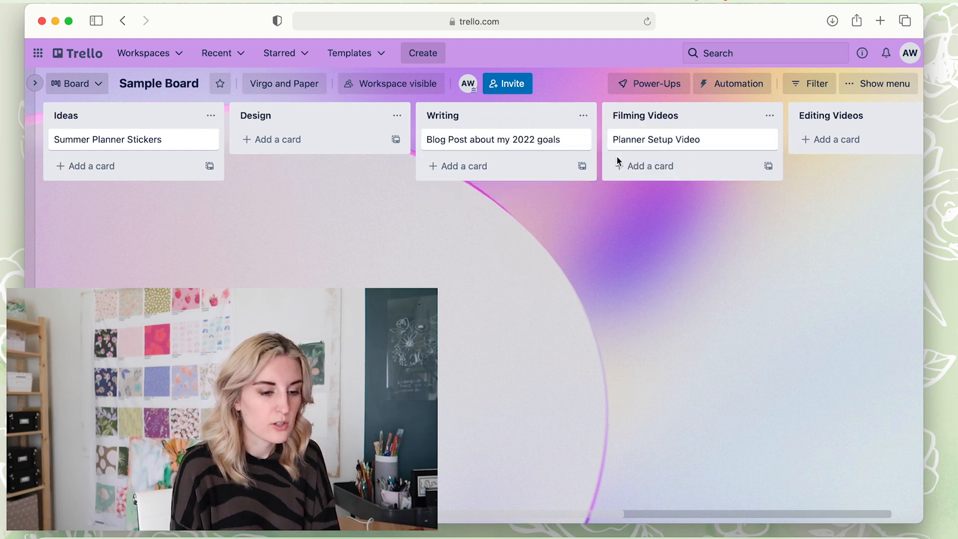
- Move the Summer Planner Stickers card from Ideas to the Design list
{"action": "scroll", "coordinate": [669, 146], "scroll_direction": "right", "scroll_amount": 5}
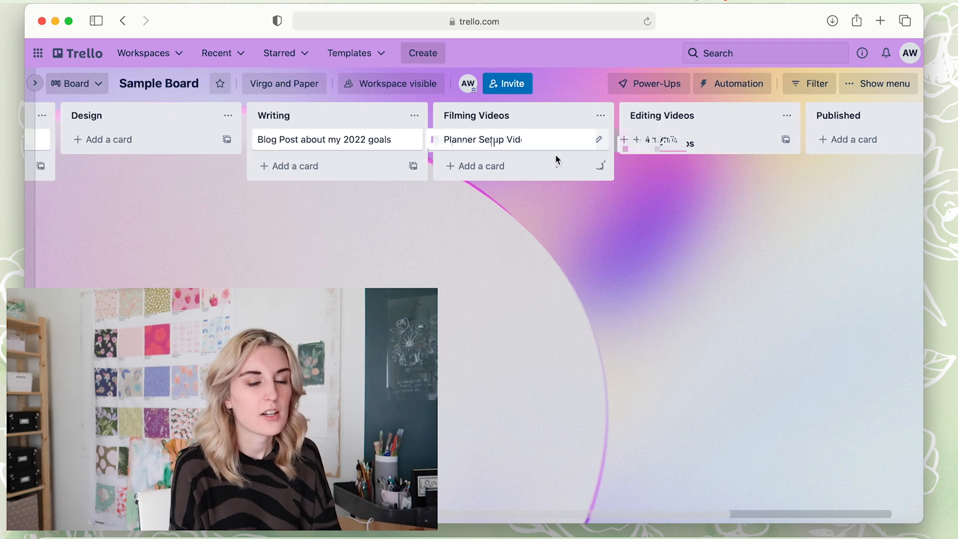
{"action": "scroll", "coordinate": [504, 193], "scroll_direction": "left", "scroll_amount": 4}
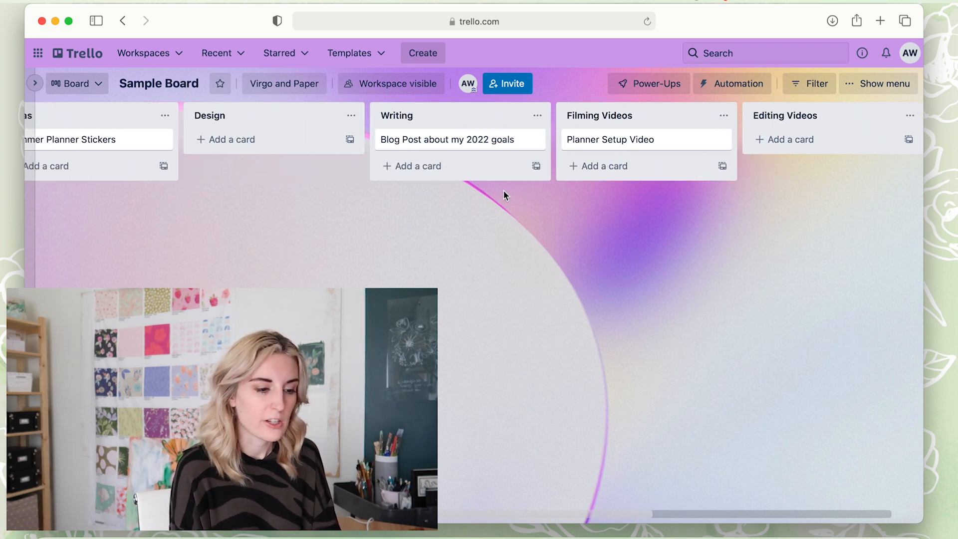
{"action": "scroll", "coordinate": [503, 190], "scroll_direction": "left", "scroll_amount": 2}
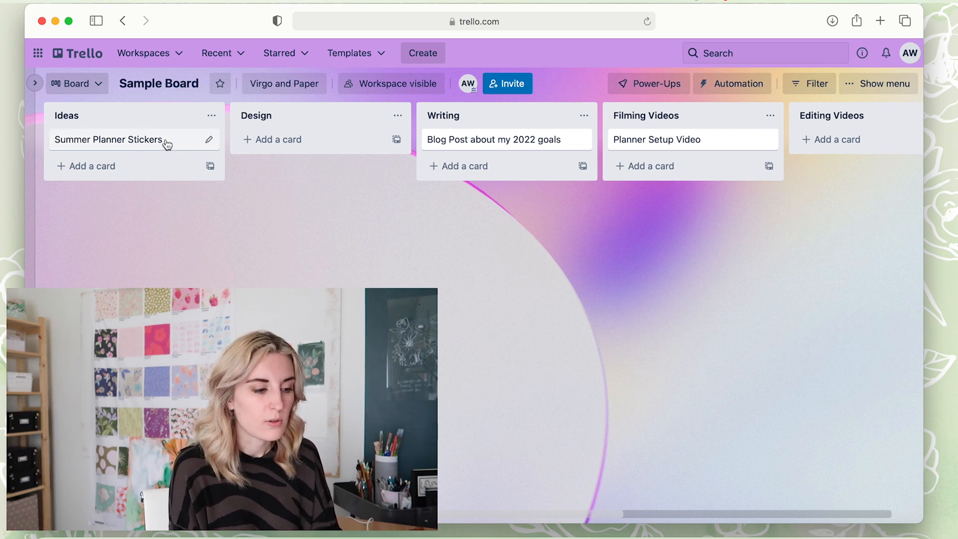
{"action": "left_click_drag", "start_coordinate": [117, 144], "coordinate": [314, 141]}
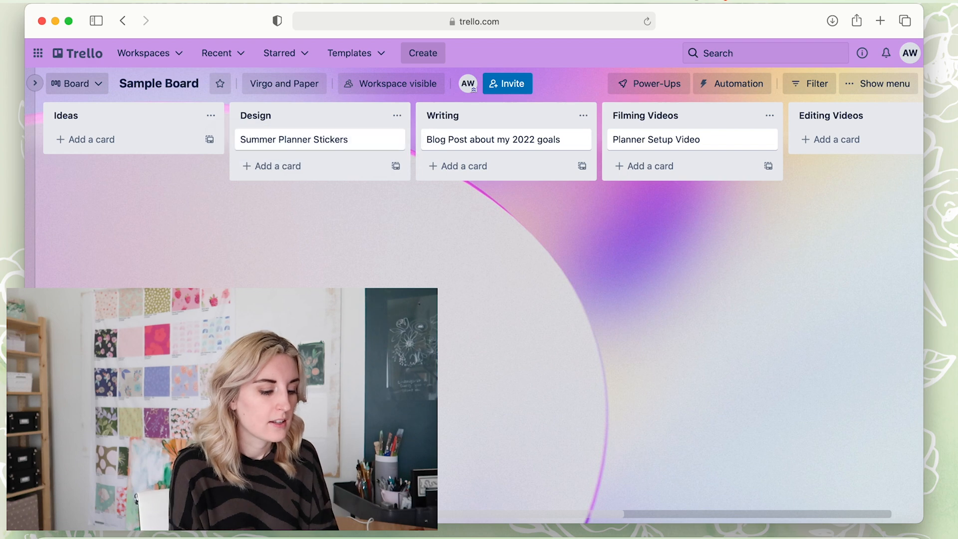
- Add a card titled "Fall Planner Stickers" to the Ideas list
{"action": "left_click", "coordinate": [80, 142]}
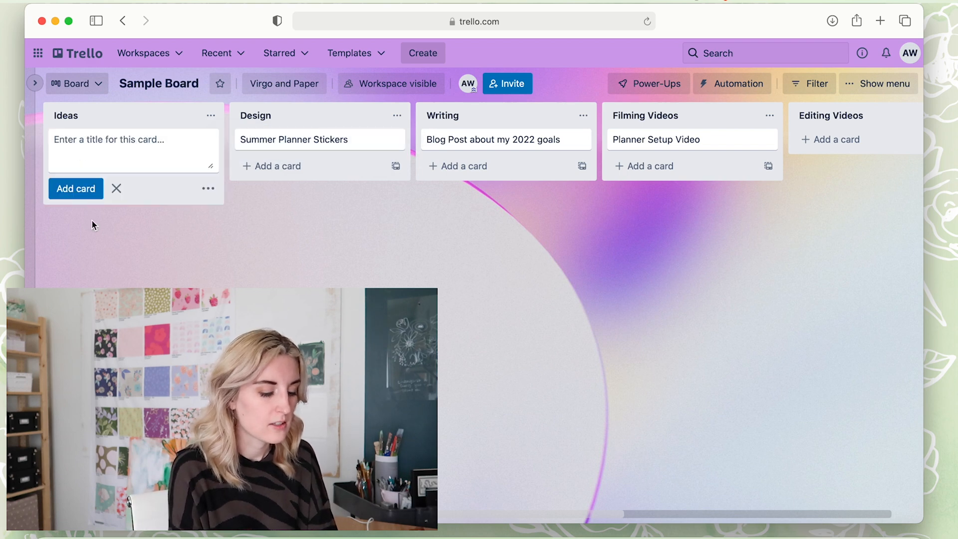
{"action": "type", "text": "Fall Pla"}
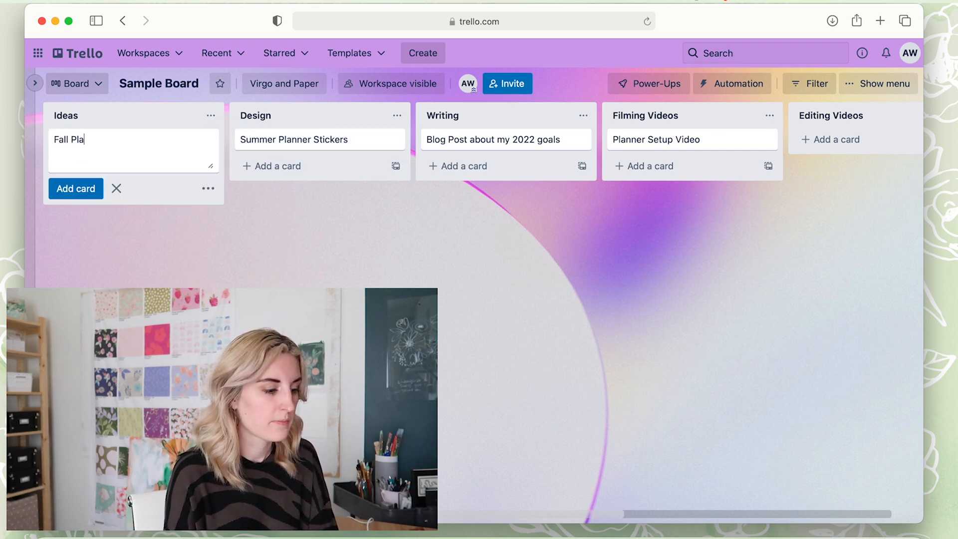
{"action": "type", "text": "nner Sticker"}
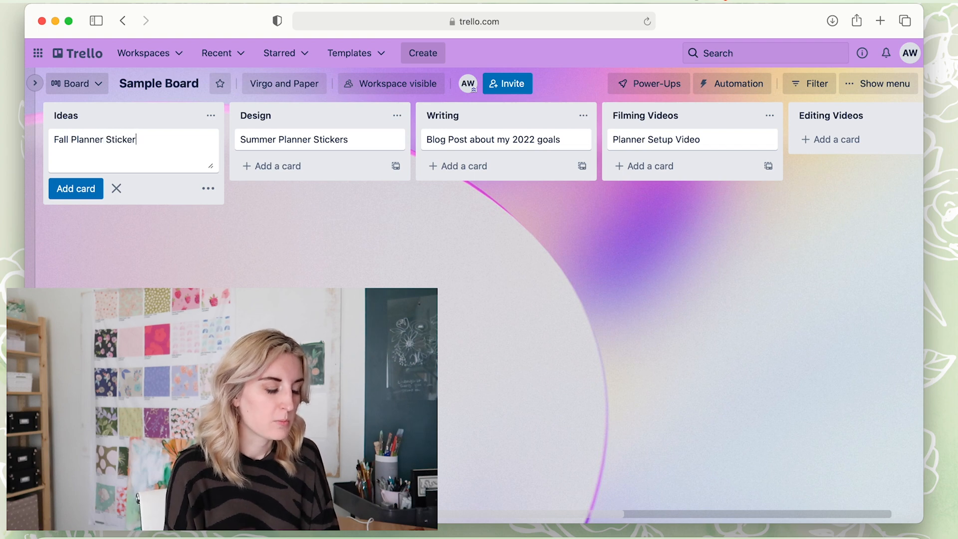
{"action": "type", "text": "s"}
{"action": "key", "text": "Return"}
{"action": "key", "text": "Escape"}
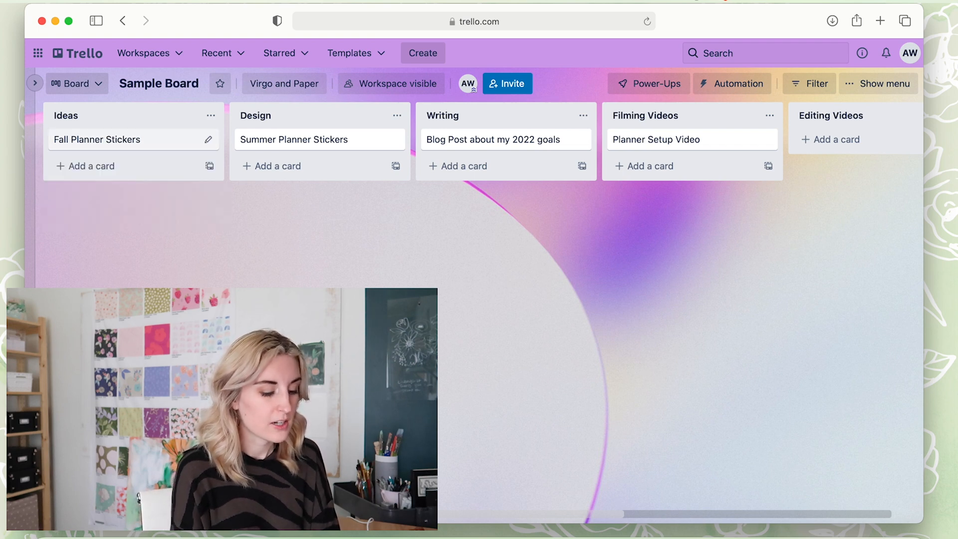
- Add a card titled "Christmas Stickers" to the Ideas list below the fall stickers card
{"action": "left_click", "coordinate": [79, 166]}
{"action": "type", "text": "Ch"}
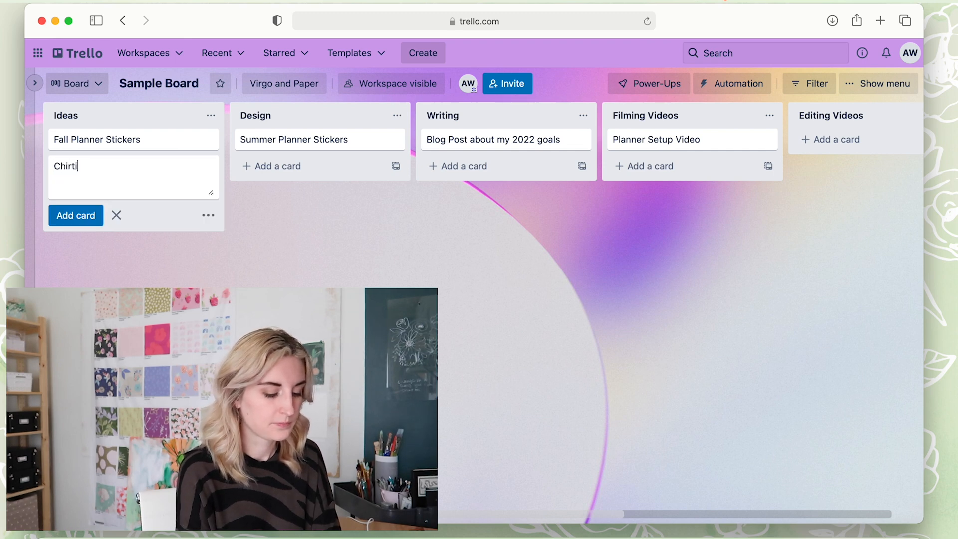
{"action": "type", "text": "ris"}
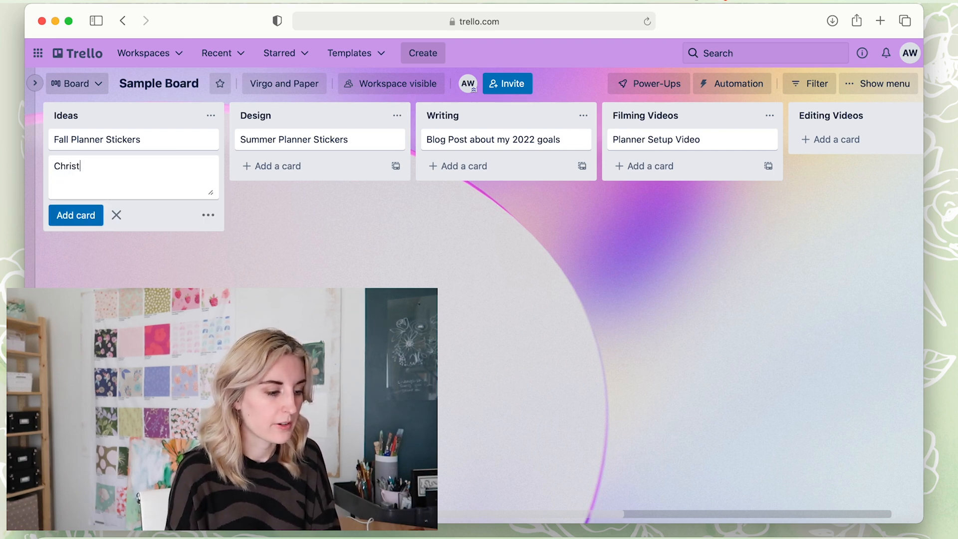
{"action": "type", "text": "tmas Stickers"}
{"action": "key", "text": "Return"}
{"action": "key", "text": "Escape"}
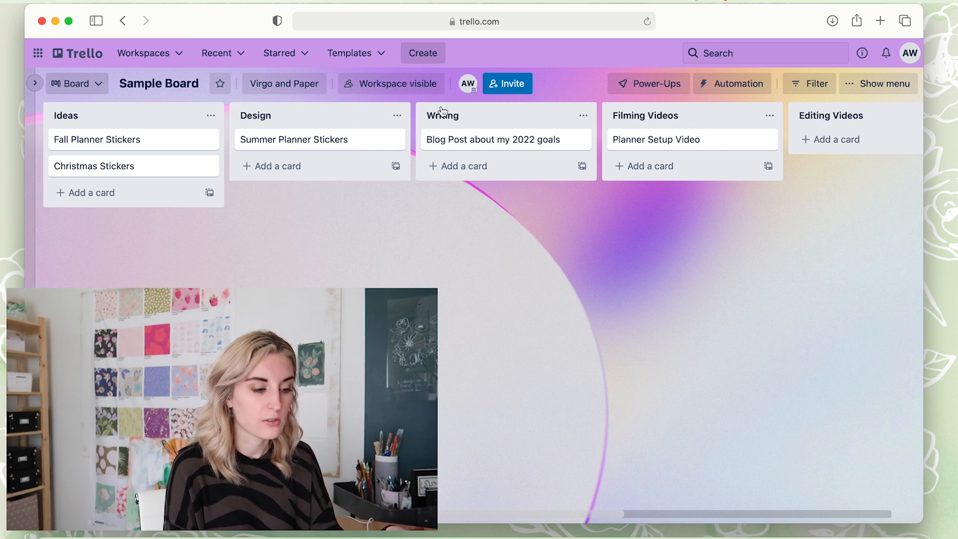
{"action": "scroll", "coordinate": [436, 163], "scroll_direction": "right", "scroll_amount": 5}
{"action": "scroll", "coordinate": [440, 164], "scroll_direction": "left", "scroll_amount": 5}
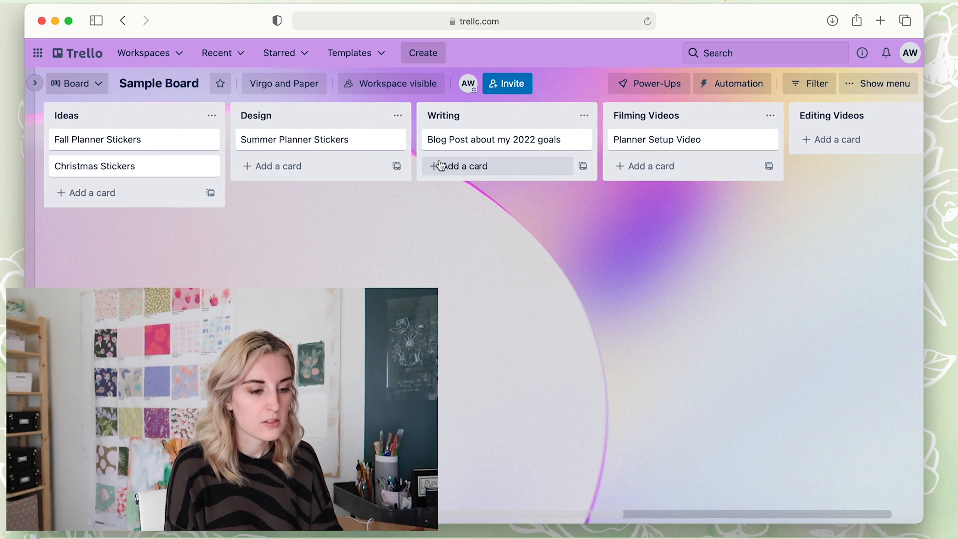
{"action": "scroll", "coordinate": [438, 165], "scroll_direction": "right", "scroll_amount": 5}
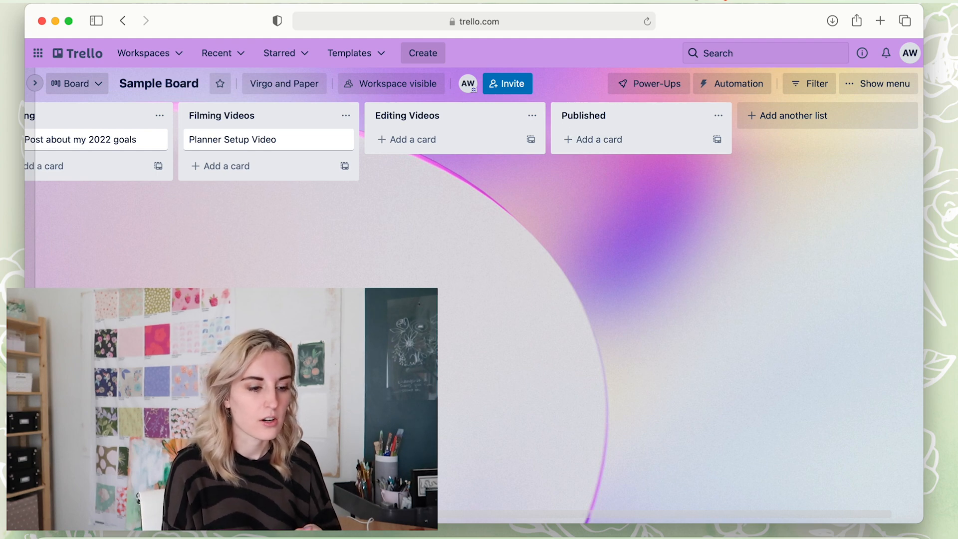
{"action": "scroll", "coordinate": [469, 300], "scroll_direction": "left", "scroll_amount": 10}
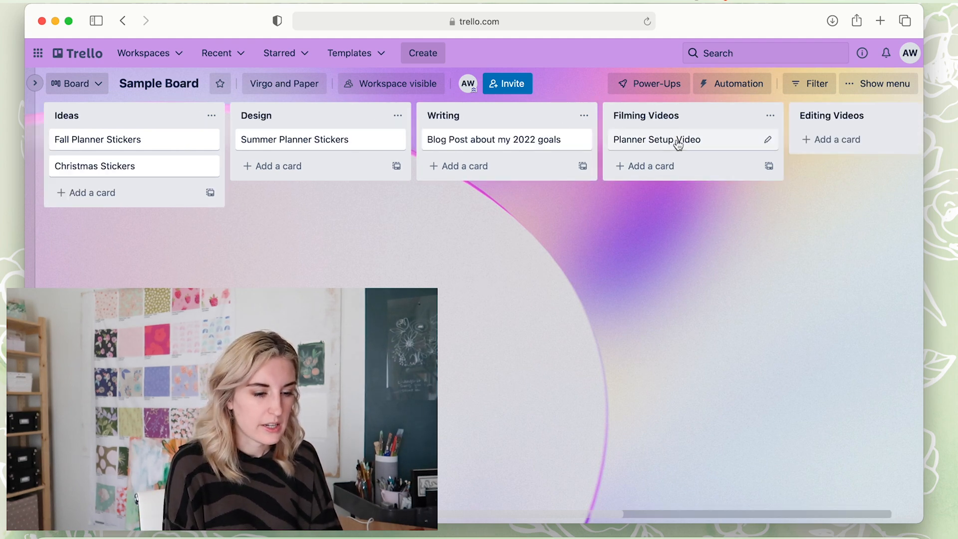
- Apply the red YouTube Video label to the Planner Setup Video card and close the card
{"action": "left_click", "coordinate": [715, 149]}
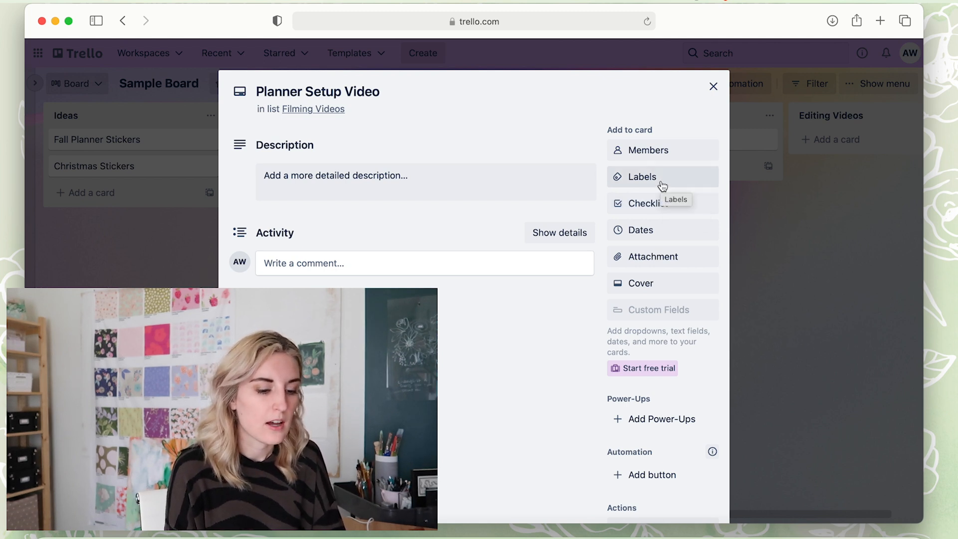
{"action": "left_click", "coordinate": [643, 177]}
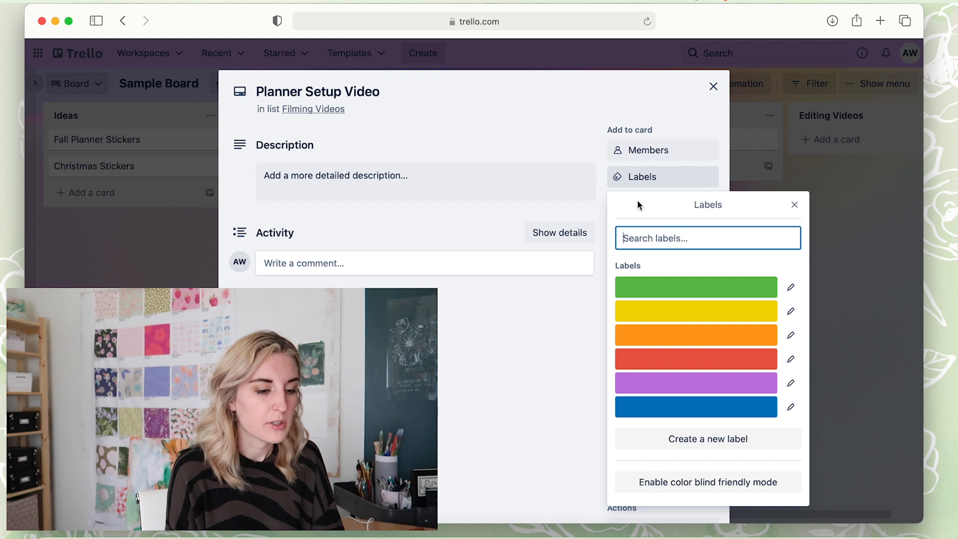
{"action": "left_click", "coordinate": [724, 359]}
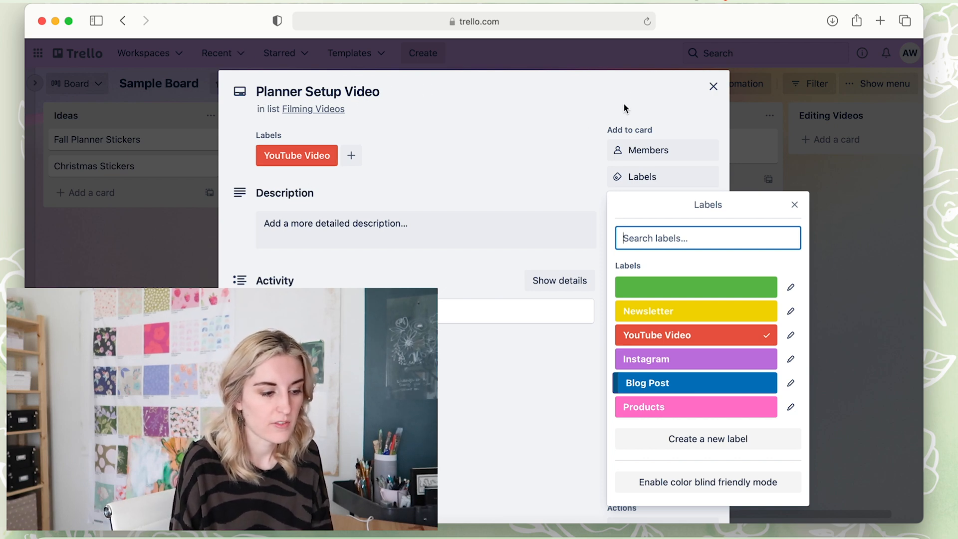
{"action": "left_click", "coordinate": [713, 87]}
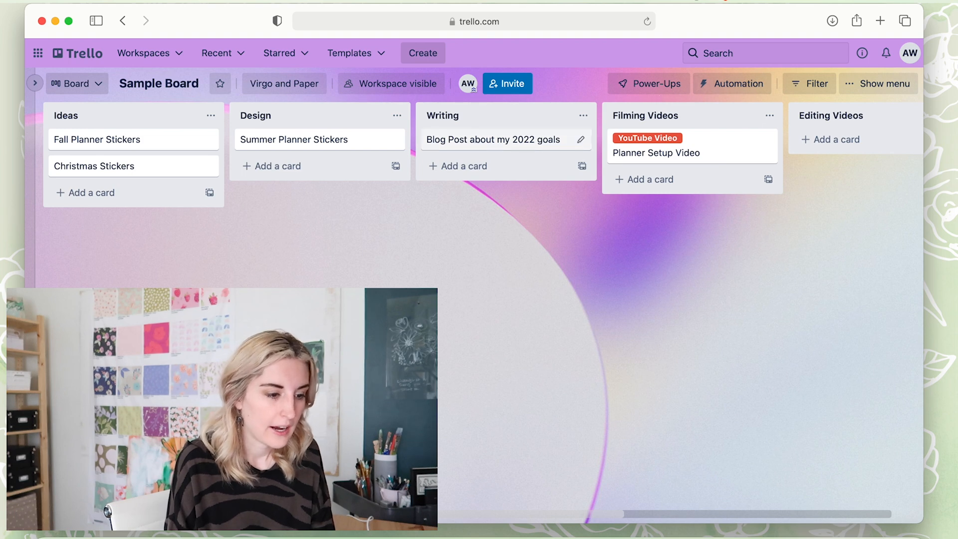
- Apply the blue Blog Post label to the card about the 2022 goals in the Writing list
{"action": "left_click", "coordinate": [475, 143]}
{"action": "left_click", "coordinate": [651, 181]}
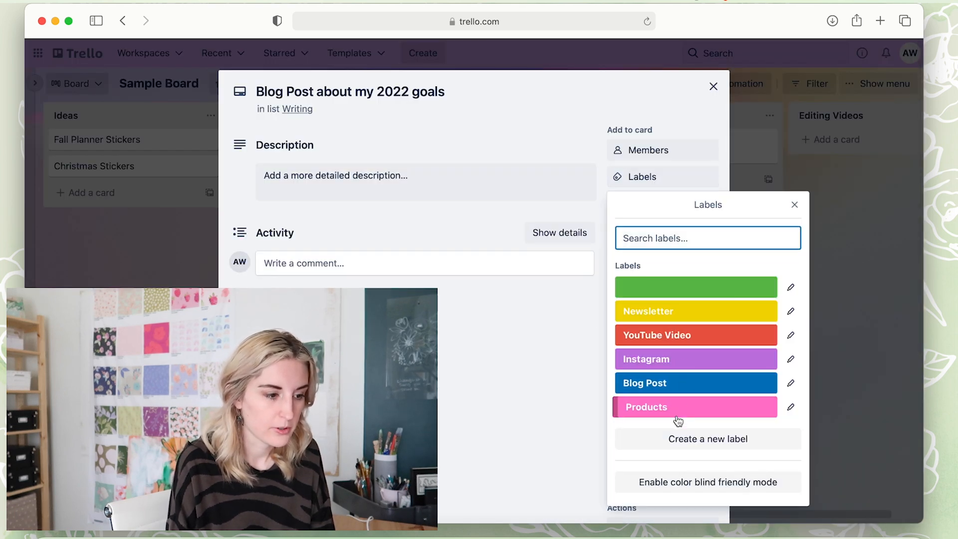
{"action": "left_click", "coordinate": [680, 386]}
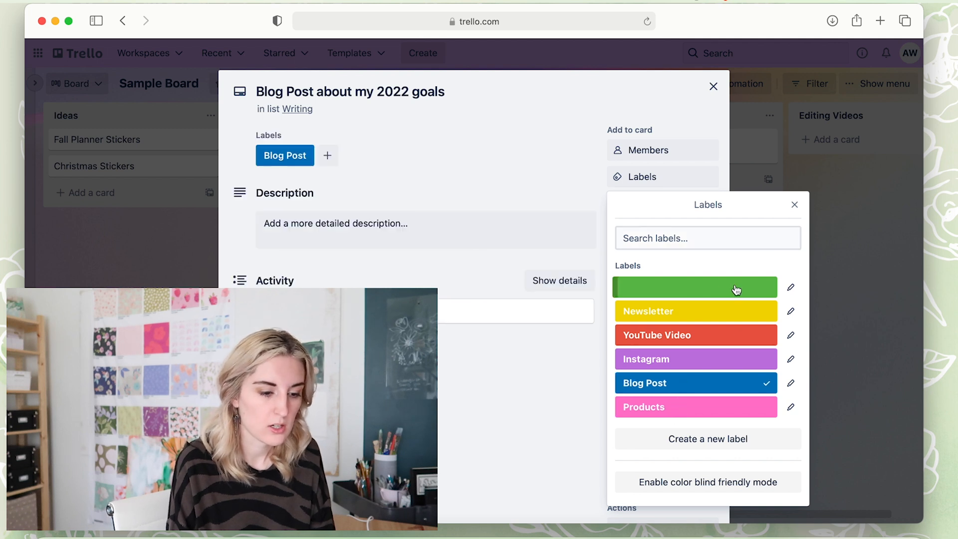
- Name the unnamed green label Pinterest and change its color to light green
{"action": "left_click", "coordinate": [791, 290]}
{"action": "left_click", "coordinate": [780, 295]}
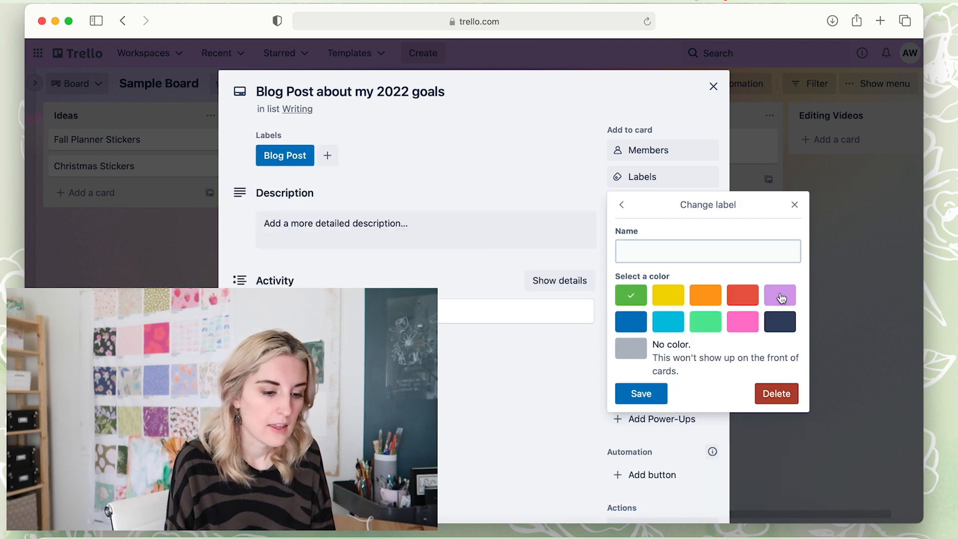
{"action": "left_click", "coordinate": [692, 250]}
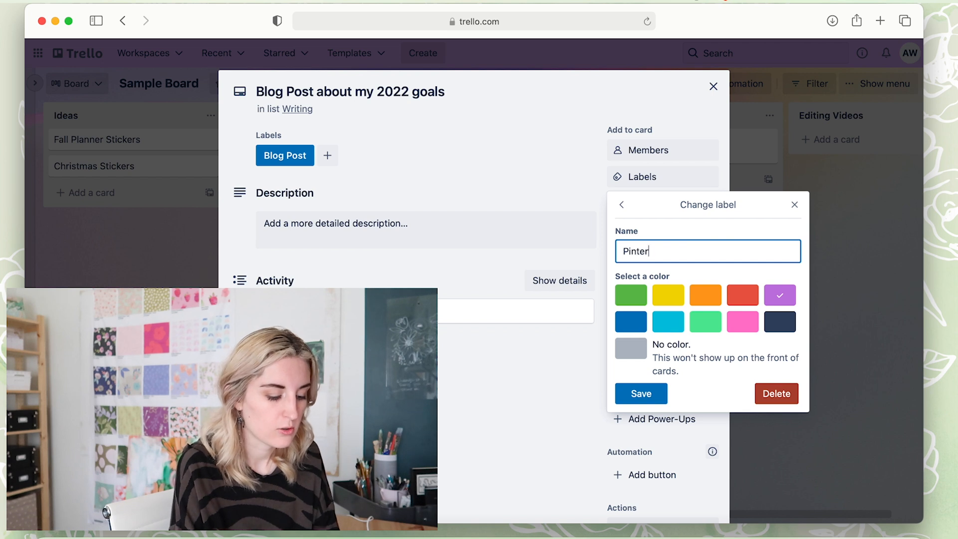
{"action": "left_click", "coordinate": [706, 321]}
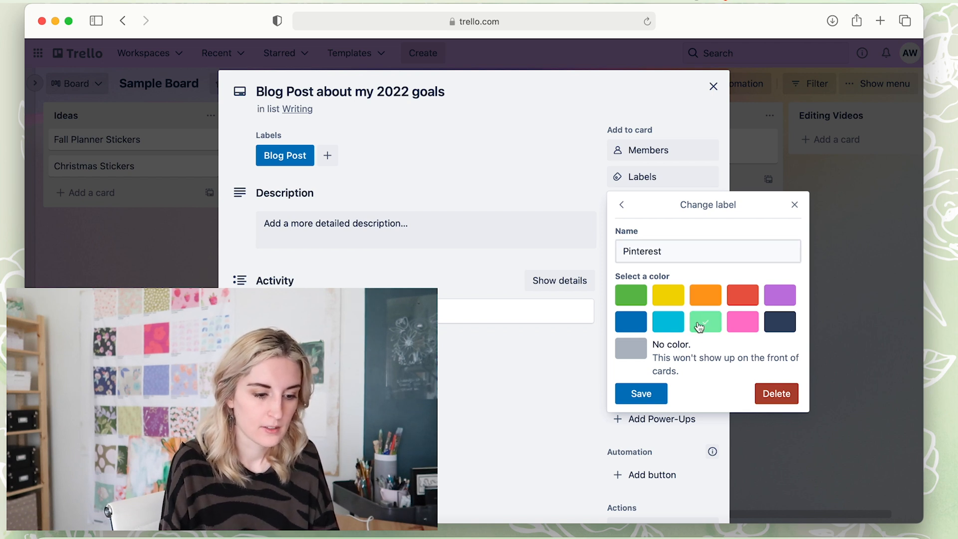
{"action": "left_click", "coordinate": [641, 393]}
- Apply the Pinterest label to the blog post card about the 2022 goals and close the card
{"action": "left_click", "coordinate": [680, 385]}
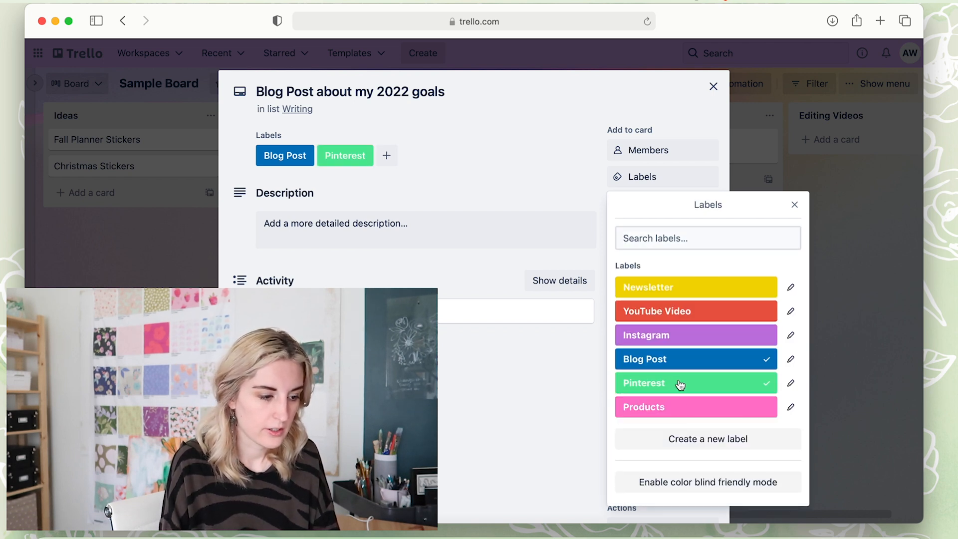
{"action": "left_click", "coordinate": [504, 161]}
{"action": "left_click", "coordinate": [713, 87]}
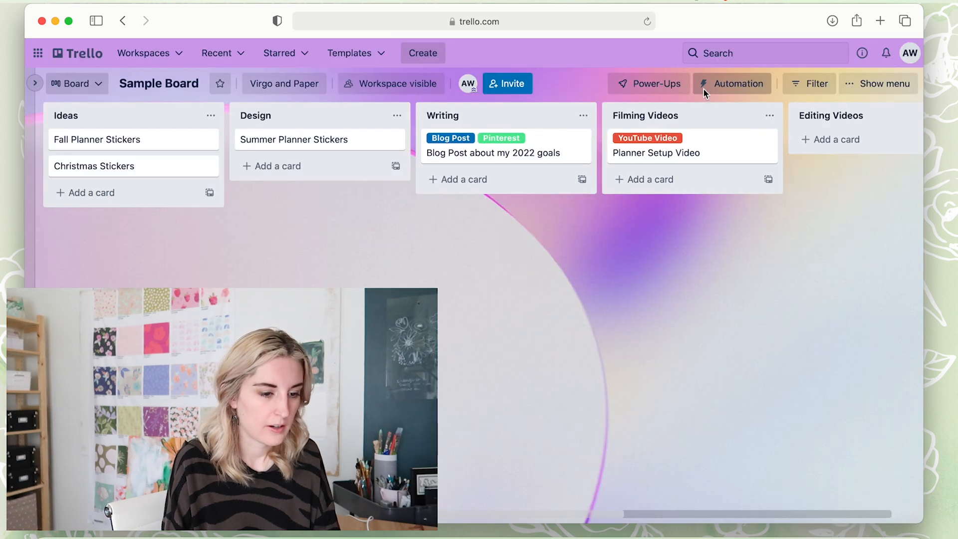
- Apply the Products and Newsletter labels to the Summer Planner Stickers card in the Design list and close the card
{"action": "left_click", "coordinate": [352, 137]}
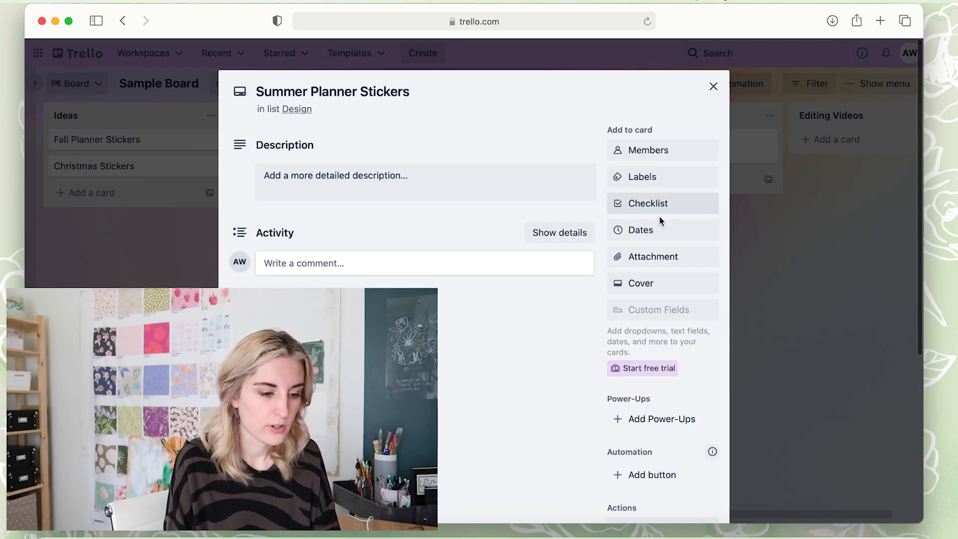
{"action": "left_click", "coordinate": [661, 177]}
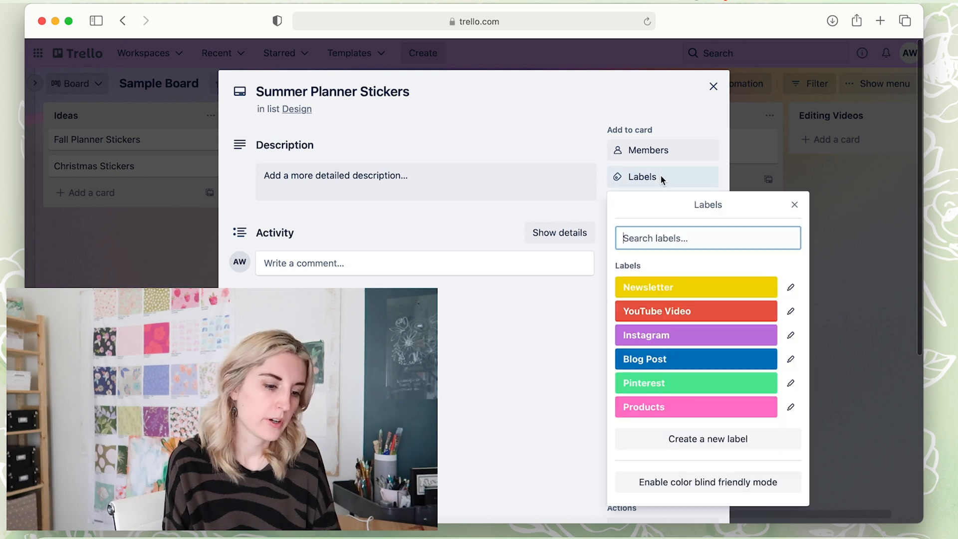
{"action": "left_click", "coordinate": [700, 409]}
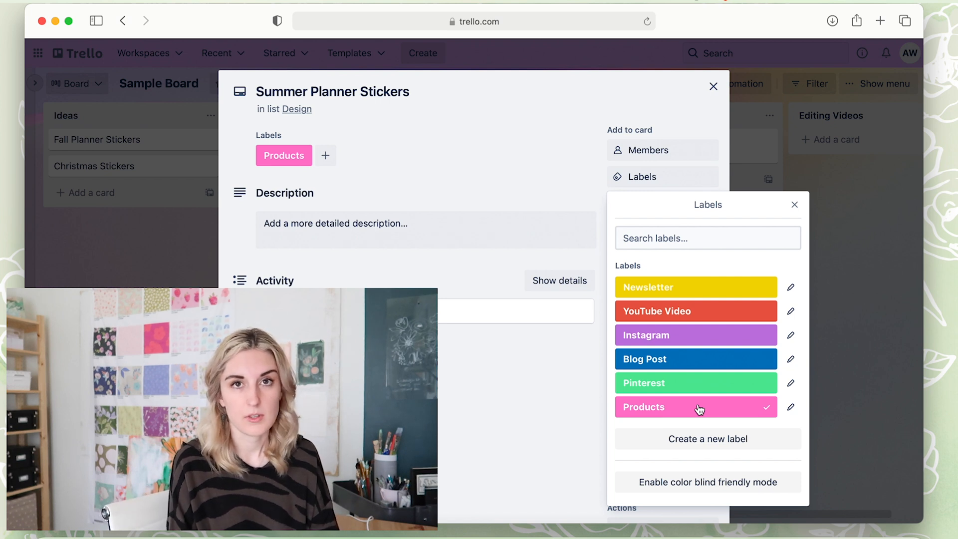
{"action": "left_click", "coordinate": [679, 363]}
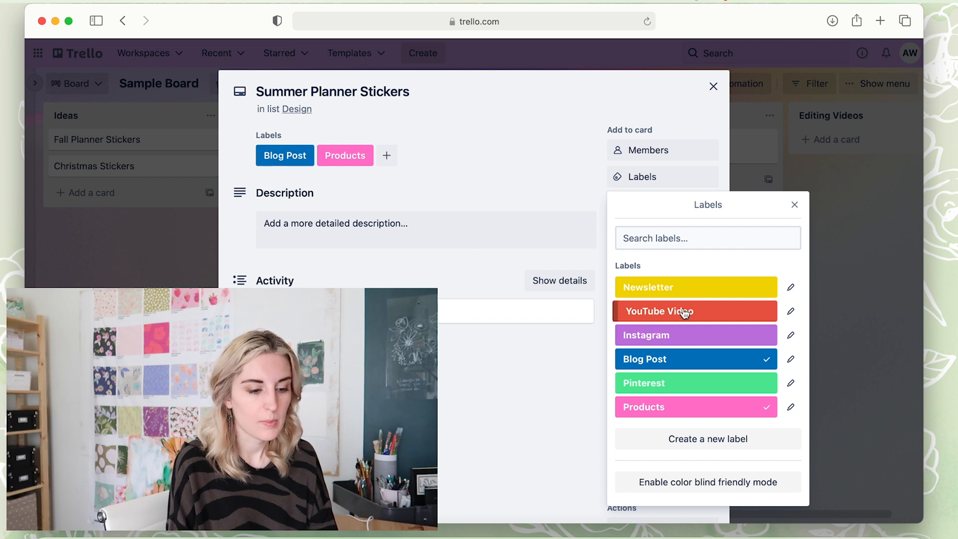
{"action": "left_click", "coordinate": [670, 290]}
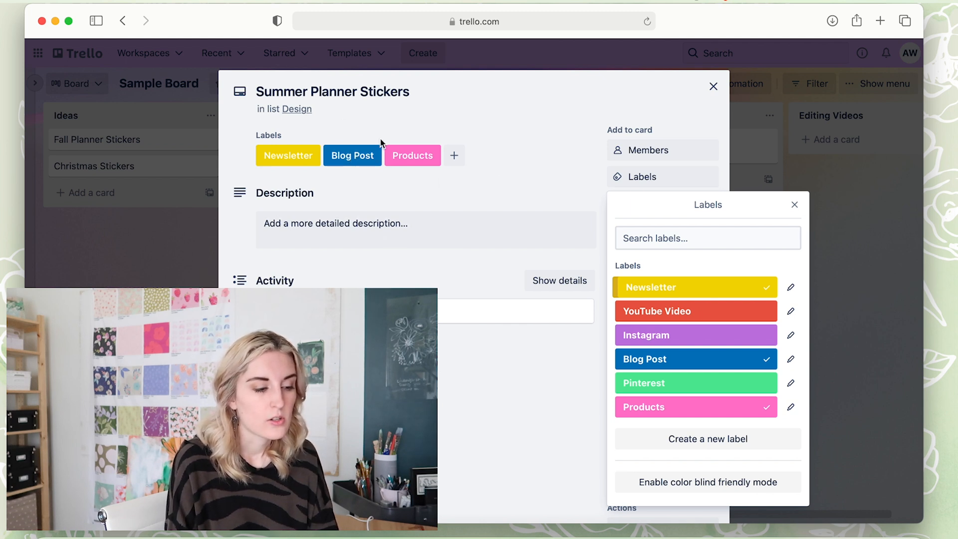
{"action": "left_click", "coordinate": [738, 358]}
{"action": "left_click", "coordinate": [520, 153]}
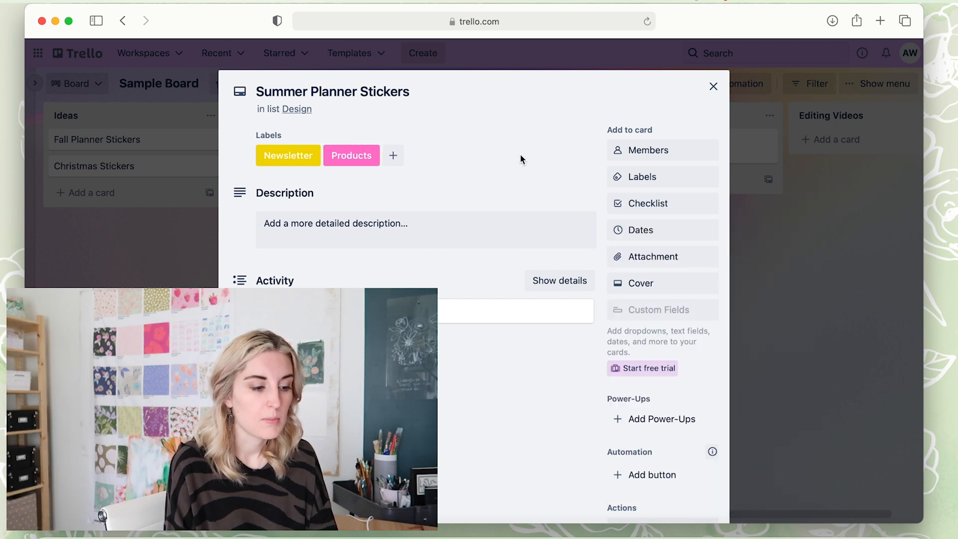
{"action": "left_click", "coordinate": [714, 86]}
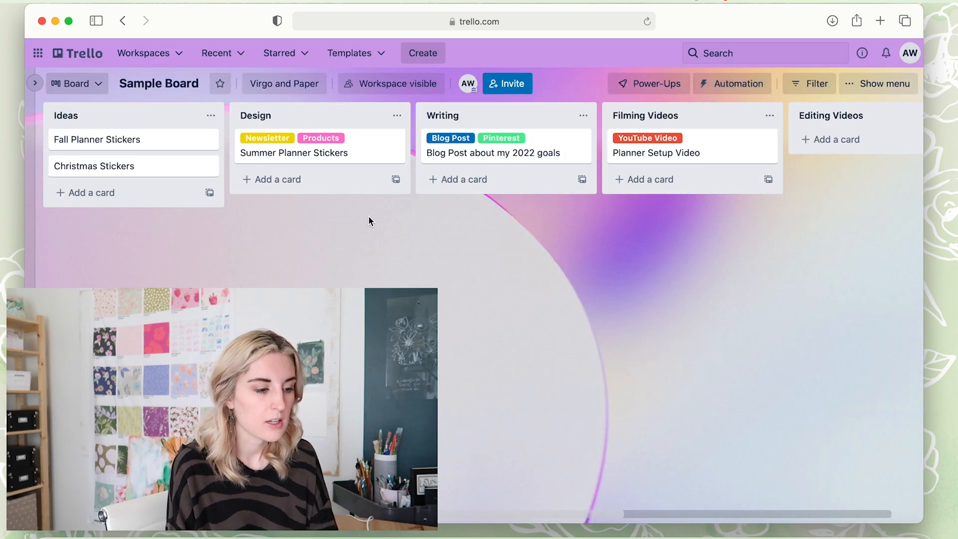
- Apply the Products and Newsletter labels to the Fall Planner Stickers card in the Ideas list and close the card
{"action": "left_click", "coordinate": [160, 152]}
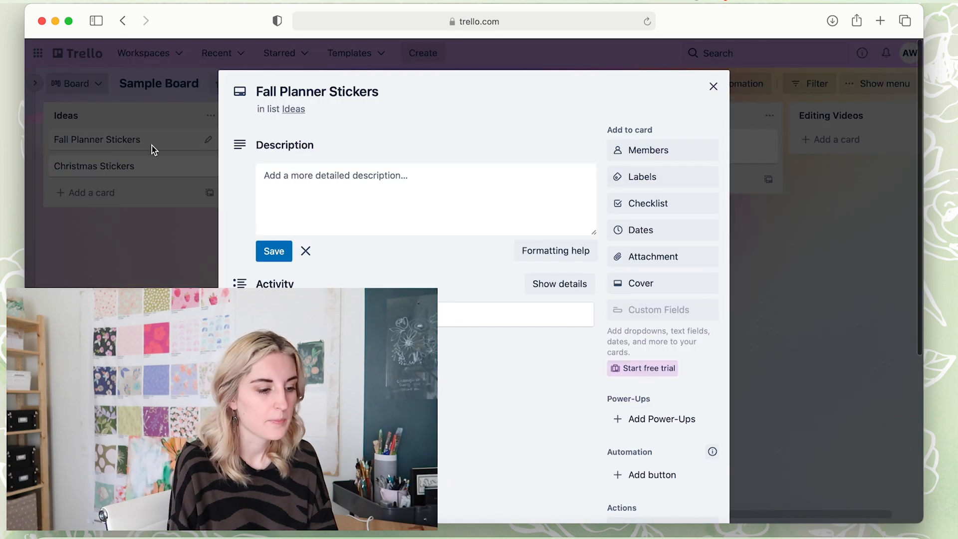
{"action": "left_click", "coordinate": [643, 178]}
{"action": "left_click", "coordinate": [668, 411]}
{"action": "left_click", "coordinate": [643, 287]}
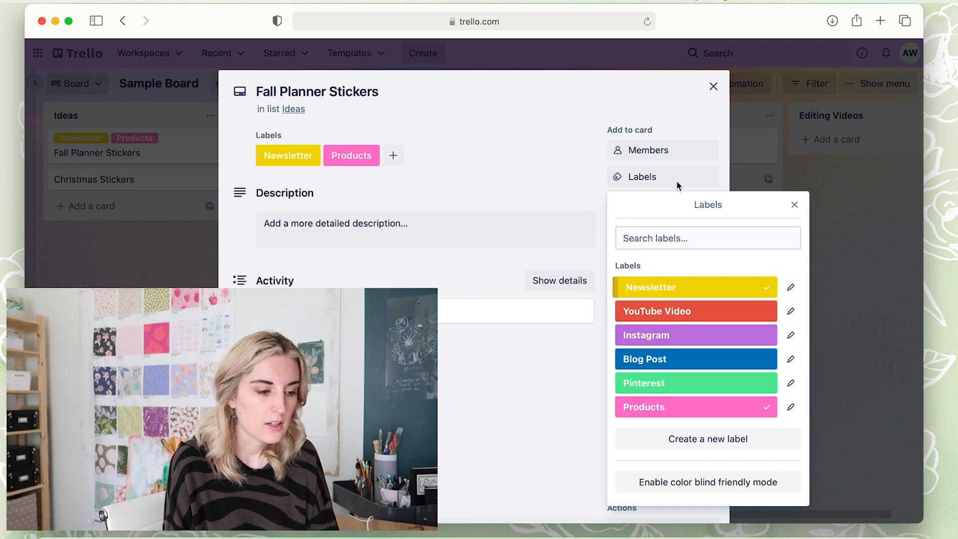
{"action": "left_click", "coordinate": [714, 85]}
- Apply the Newsletter and Products labels to the Christmas Stickers card in the Ideas list and close the card
{"action": "left_click", "coordinate": [150, 179]}
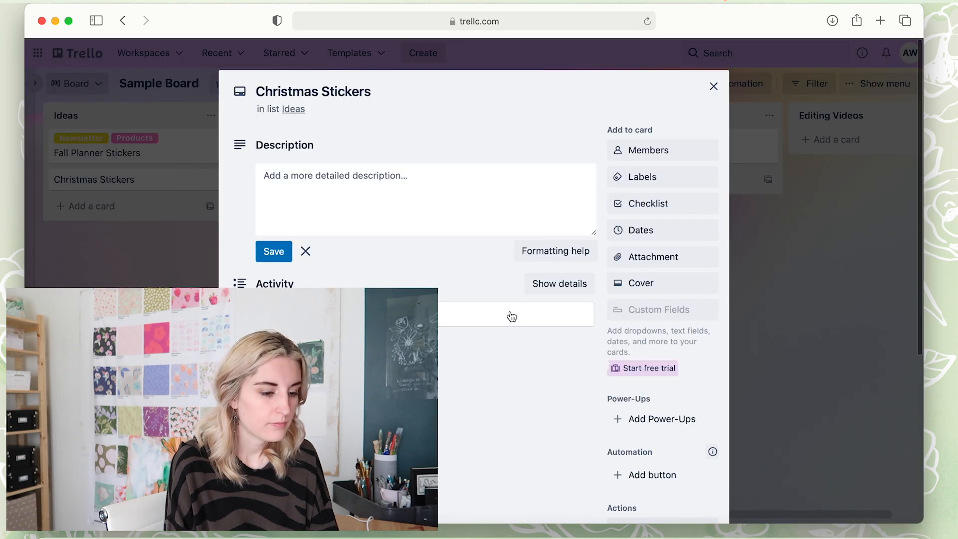
{"action": "left_click", "coordinate": [654, 181]}
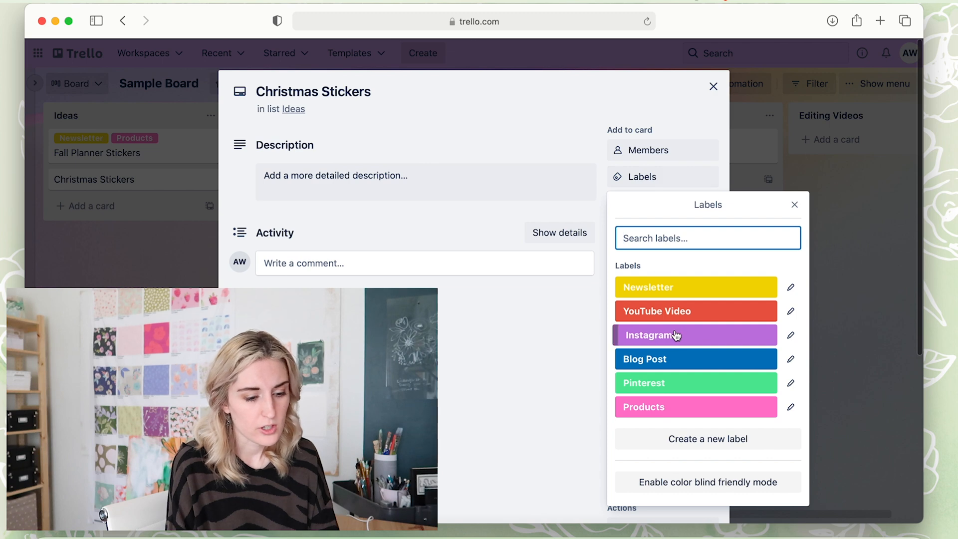
{"action": "left_click", "coordinate": [657, 287]}
{"action": "left_click", "coordinate": [654, 407]}
{"action": "left_click", "coordinate": [565, 143]}
{"action": "left_click", "coordinate": [714, 86]}
- Collapse the card labels on the board to plain color bars and expand them to show their names again
{"action": "left_click", "coordinate": [333, 132]}
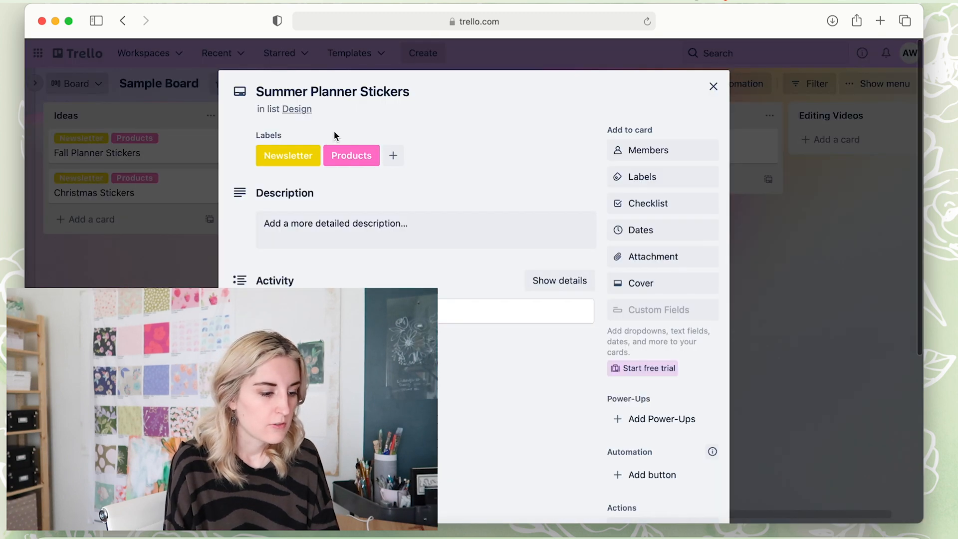
{"action": "left_click", "coordinate": [713, 87]}
{"action": "left_click", "coordinate": [517, 140]}
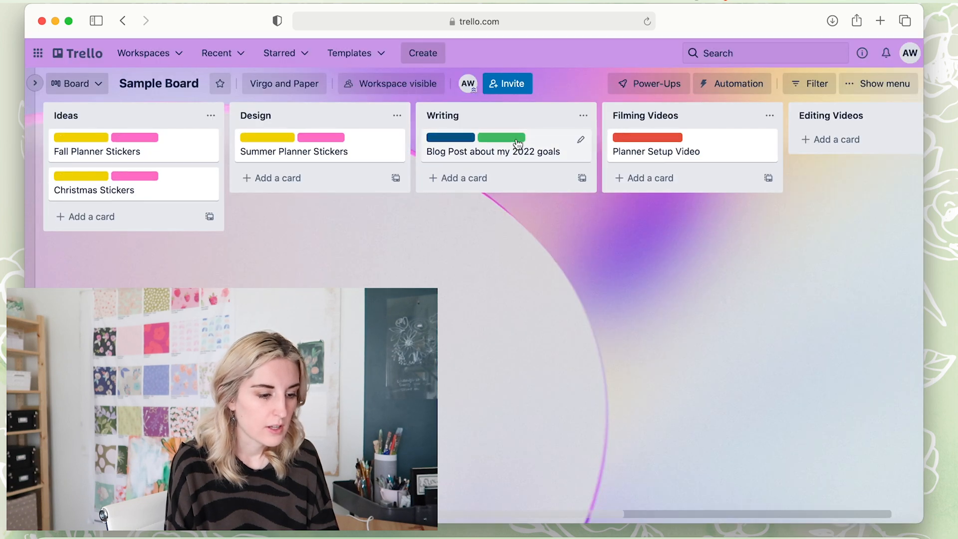
{"action": "left_click", "coordinate": [282, 136]}
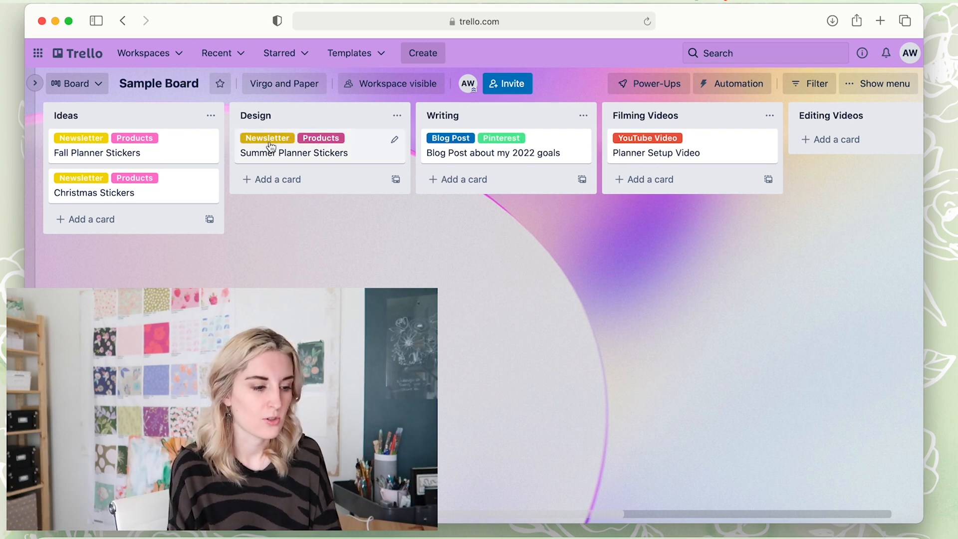
- Add a bulleted description with "personal planner" and "work planner" to the Planner Setup Video card and save it
{"action": "left_click", "coordinate": [712, 154]}
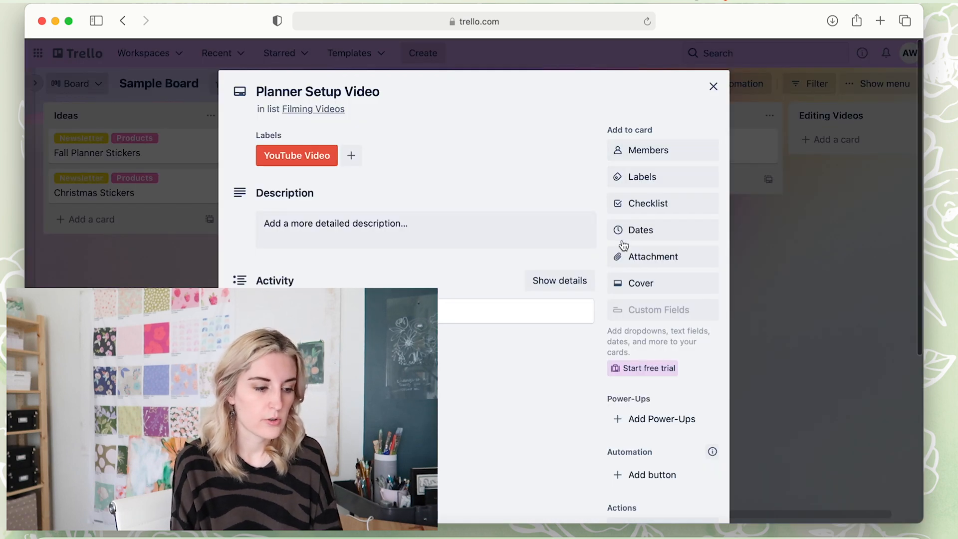
{"action": "left_click", "coordinate": [351, 238]}
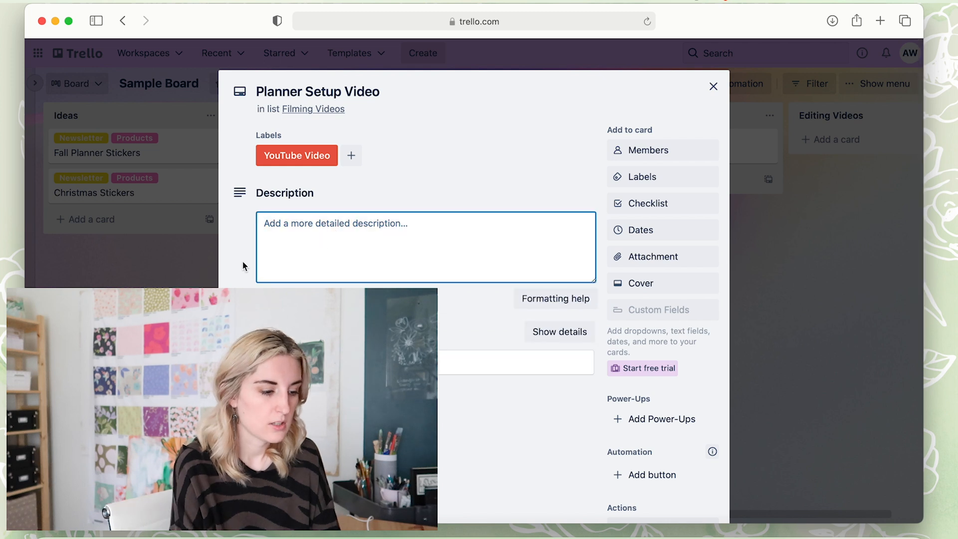
{"action": "type", "text": "-"}
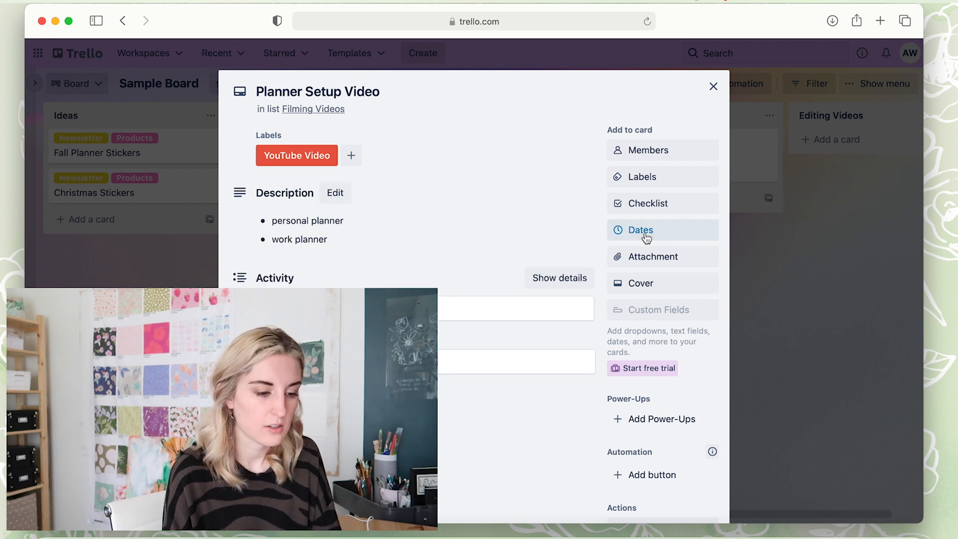
- Set the Planner Setup Video card's due date to 03/25/2022 at 12:00 PM and save it
{"action": "left_click", "coordinate": [647, 237]}
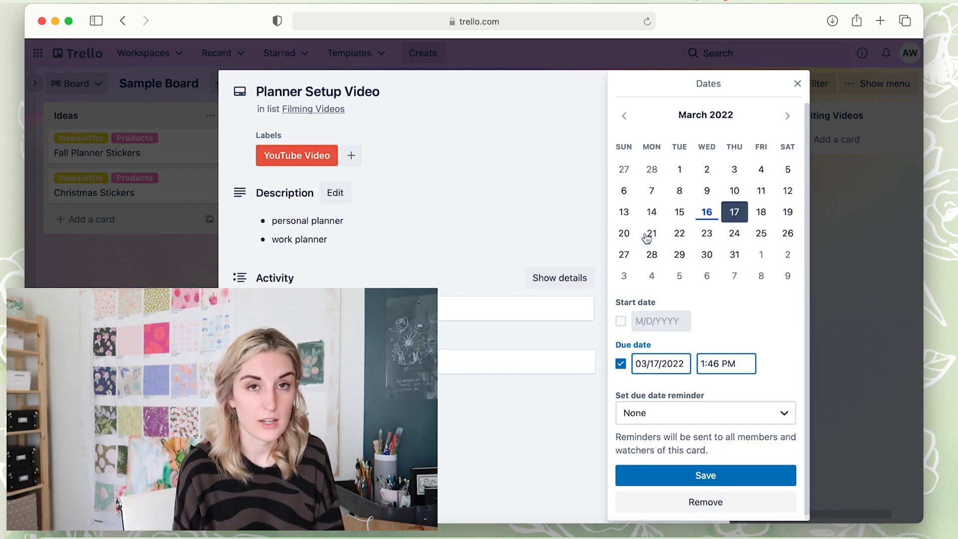
{"action": "left_click", "coordinate": [761, 240]}
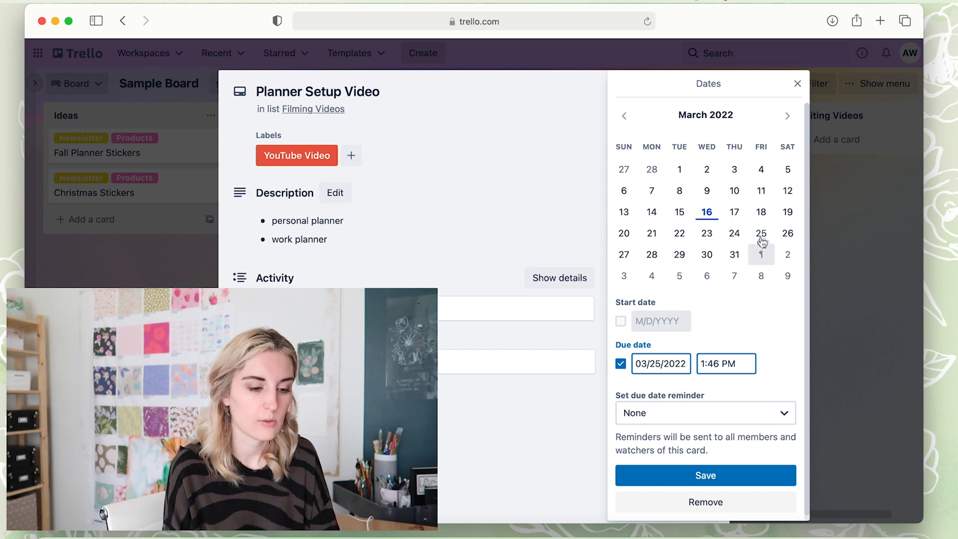
{"action": "double_click", "coordinate": [721, 363]}
{"action": "type", "text": "12:00"}
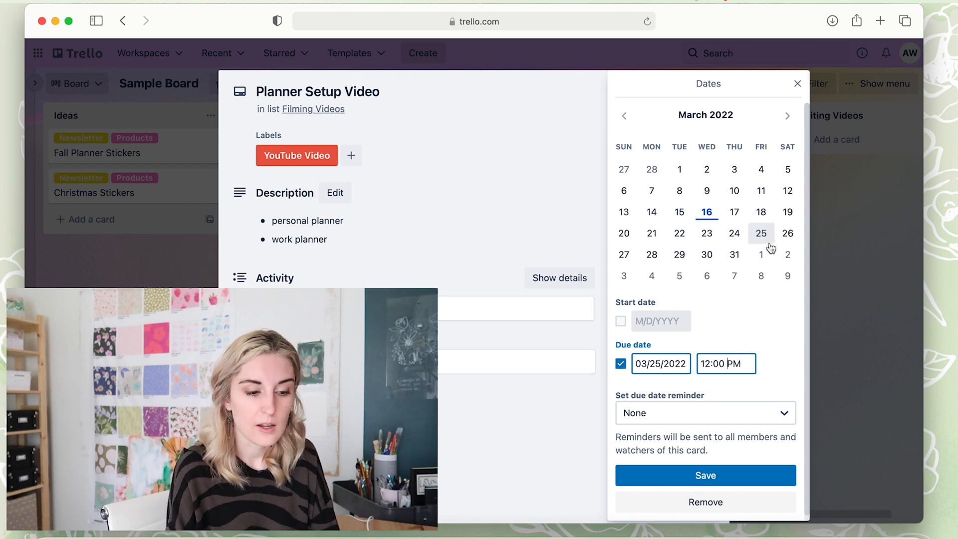
{"action": "left_click", "coordinate": [710, 477]}
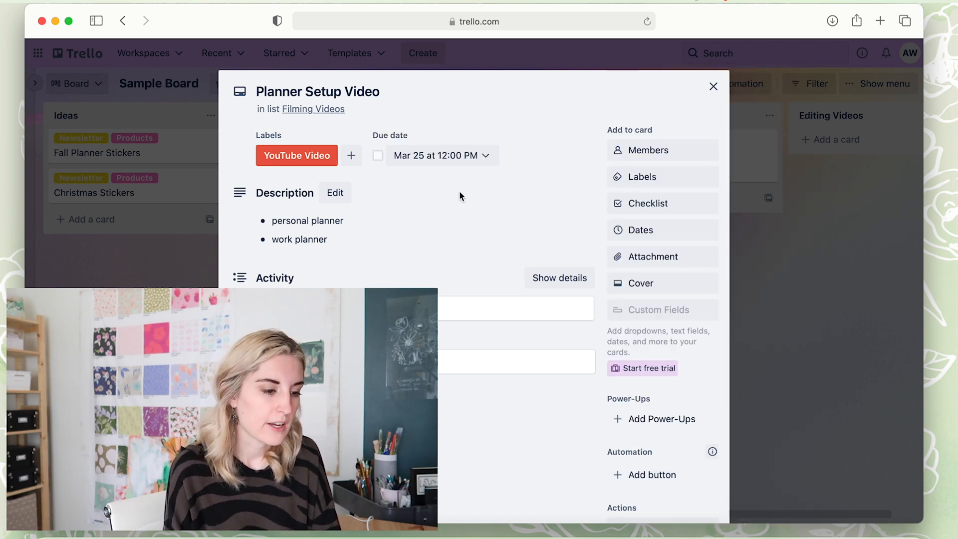
- Mark the Planner Setup Video card's due date as complete and clear the completion mark again
{"action": "left_click", "coordinate": [379, 156]}
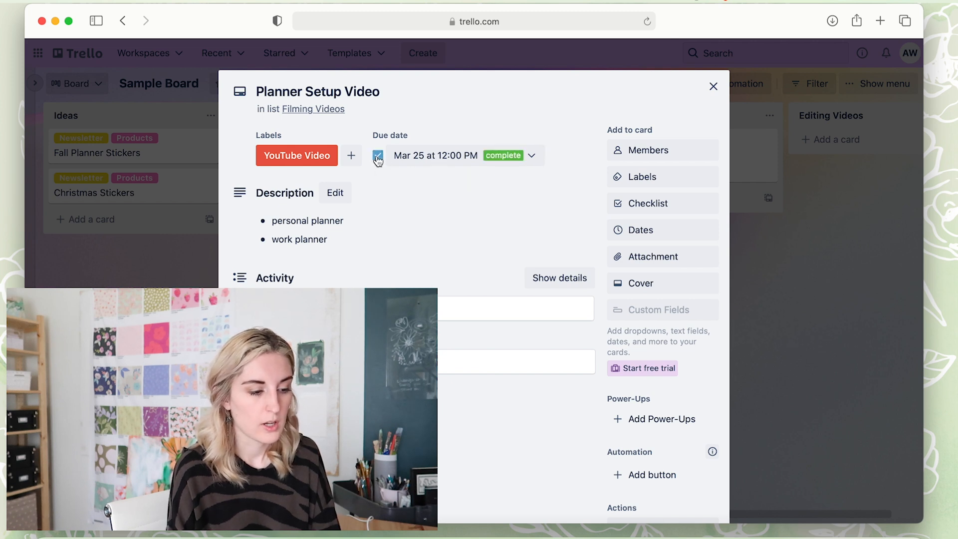
{"action": "left_click", "coordinate": [377, 157]}
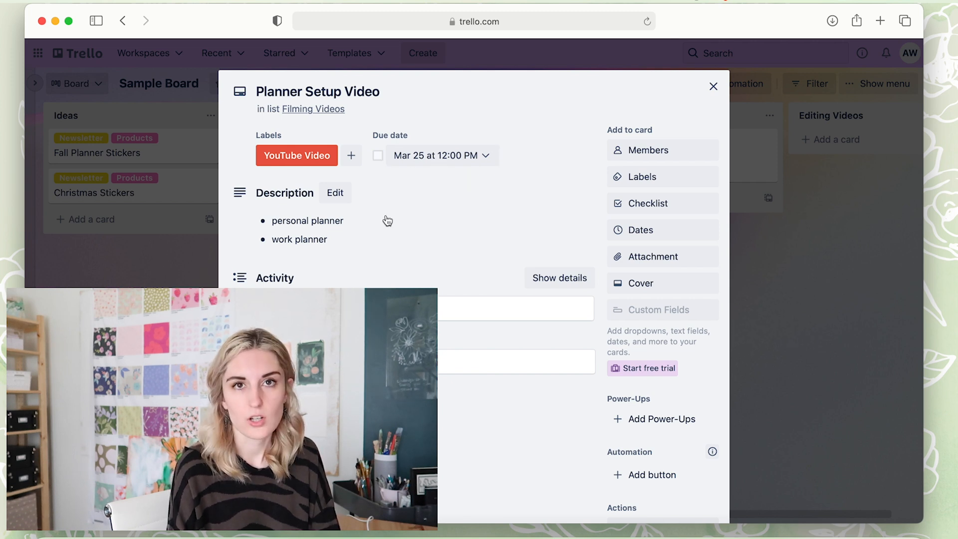
- Add a checklist titled "video steps" to the Planner Setup Video card
{"action": "left_click", "coordinate": [666, 205]}
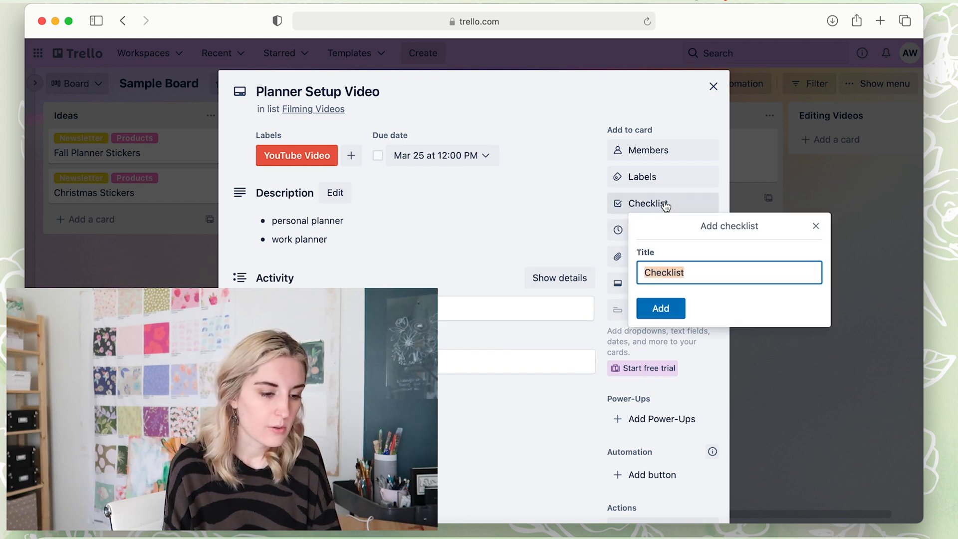
{"action": "type", "text": "video steps"}
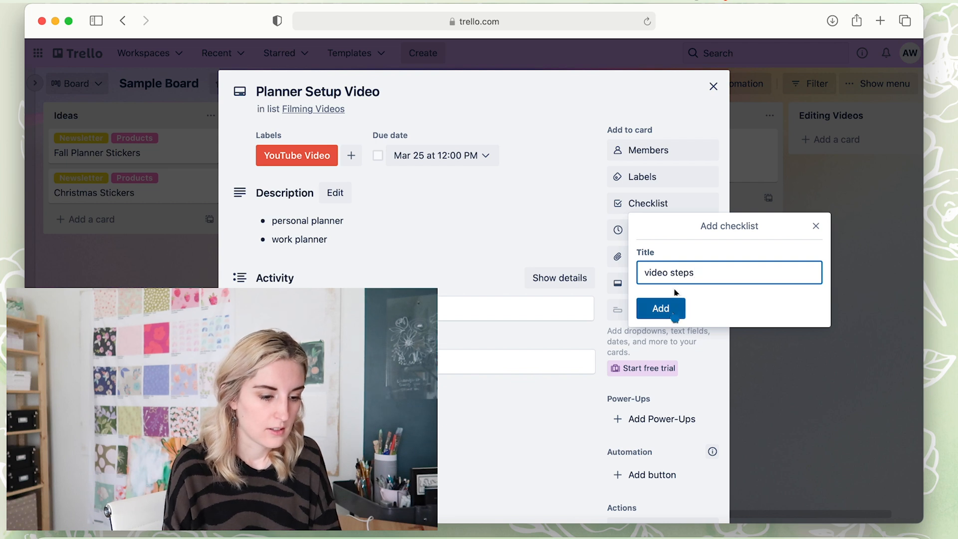
{"action": "left_click", "coordinate": [674, 307]}
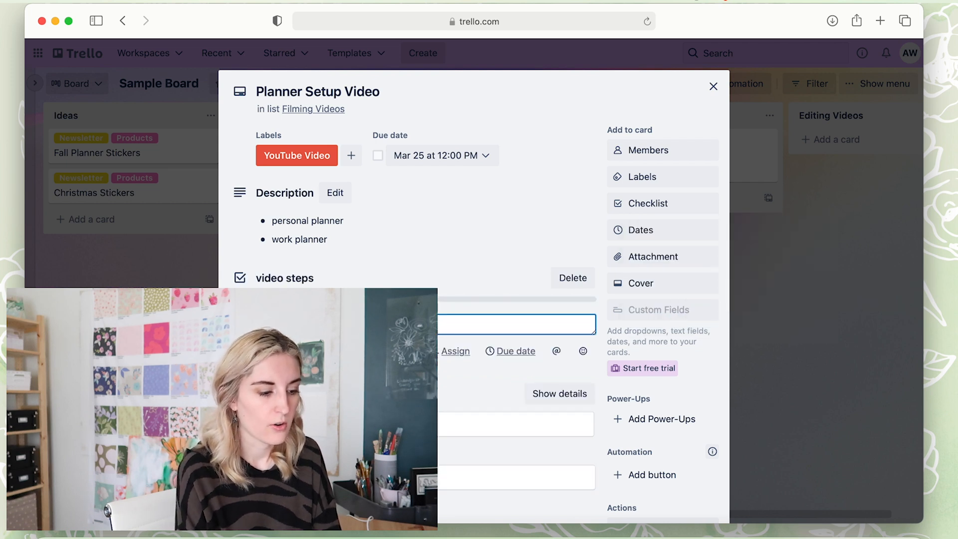
- Enter four items in the "video steps" checklist for the stages of making the video
{"action": "key", "text": "Return"}
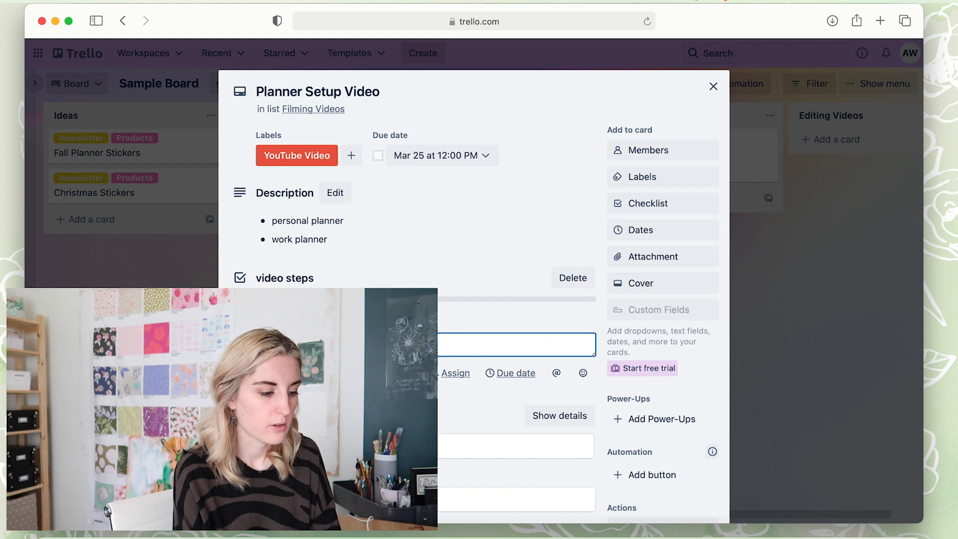
{"action": "key", "text": "Return"}
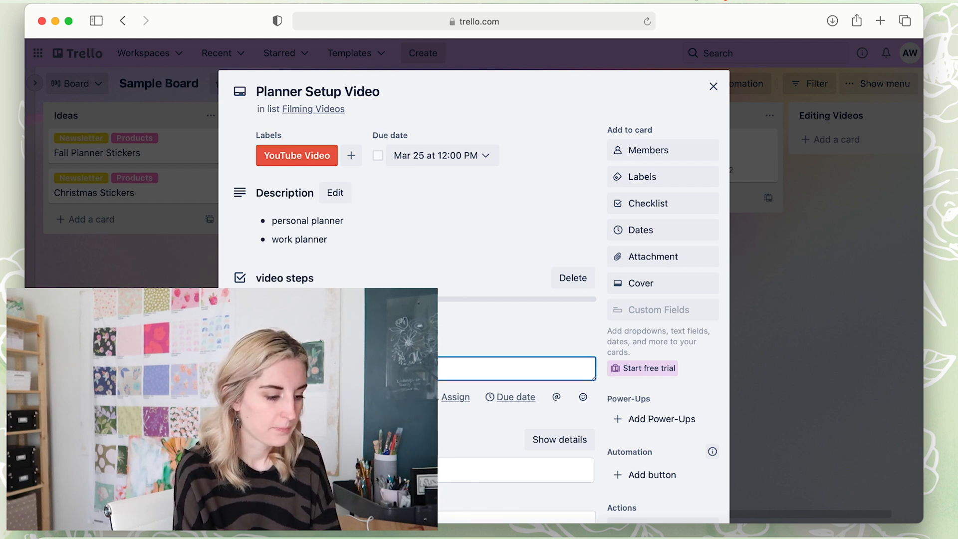
{"action": "key", "text": "Return"}
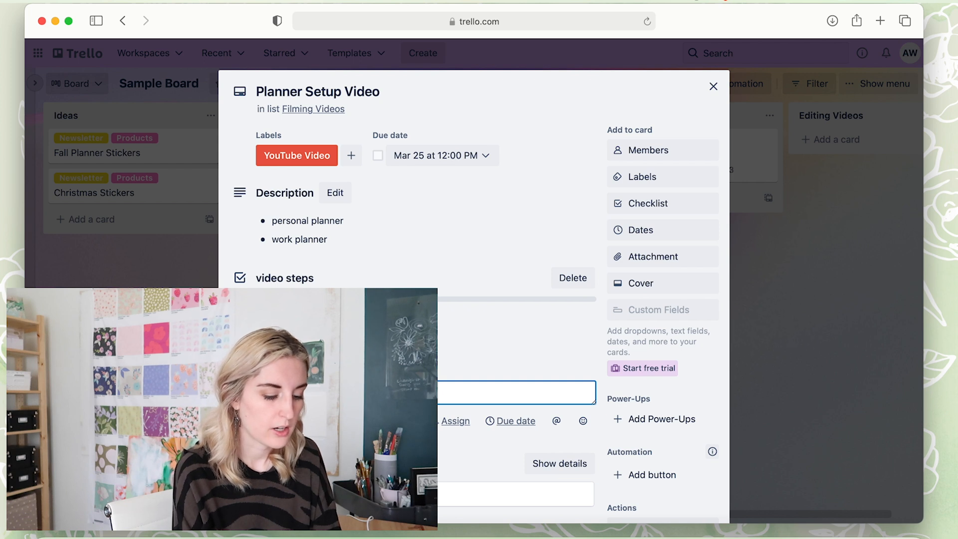
{"action": "key", "text": "Return"}
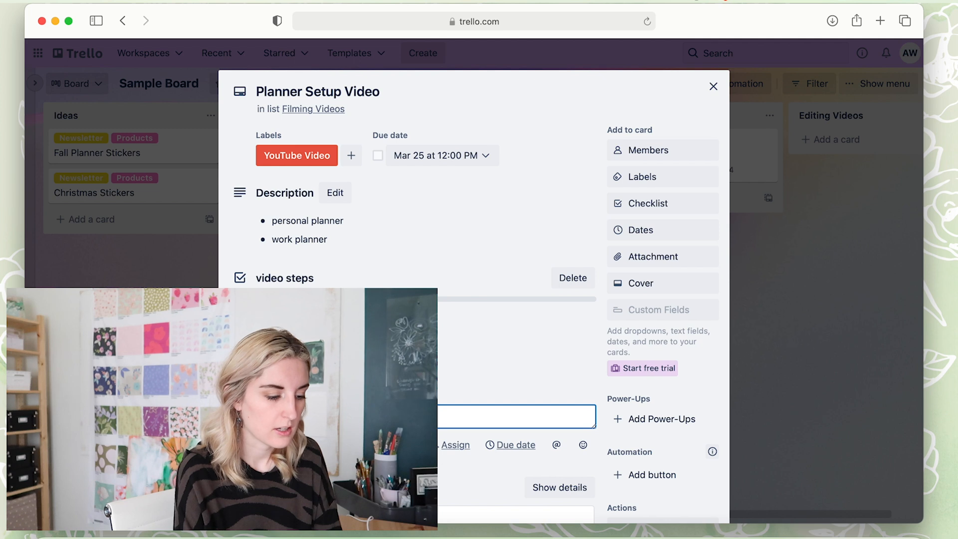
- Save the last item of the "video steps" checklist and close the Planner Setup Video card
{"action": "key", "text": "Return"}
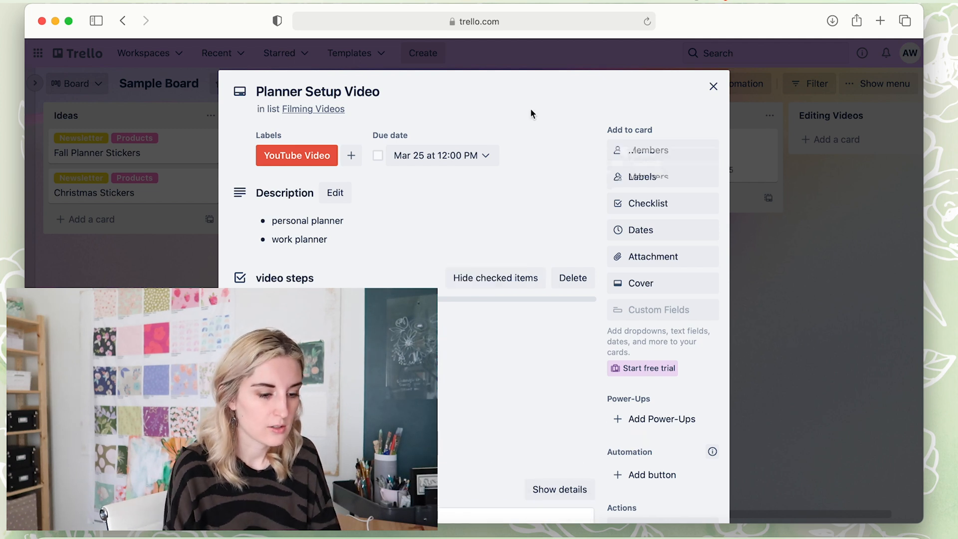
{"action": "scroll", "coordinate": [531, 114], "scroll_direction": "down", "scroll_amount": 1}
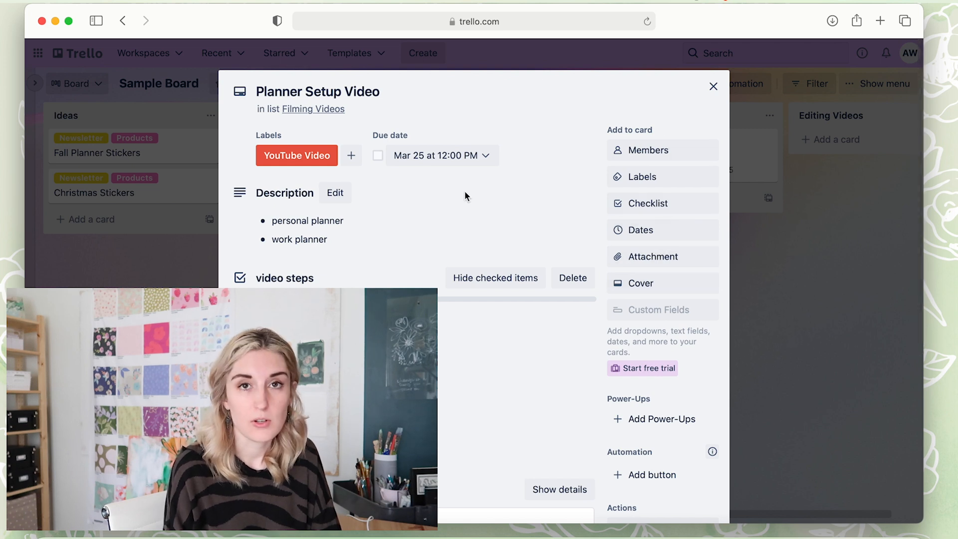
{"action": "left_click", "coordinate": [714, 88]}
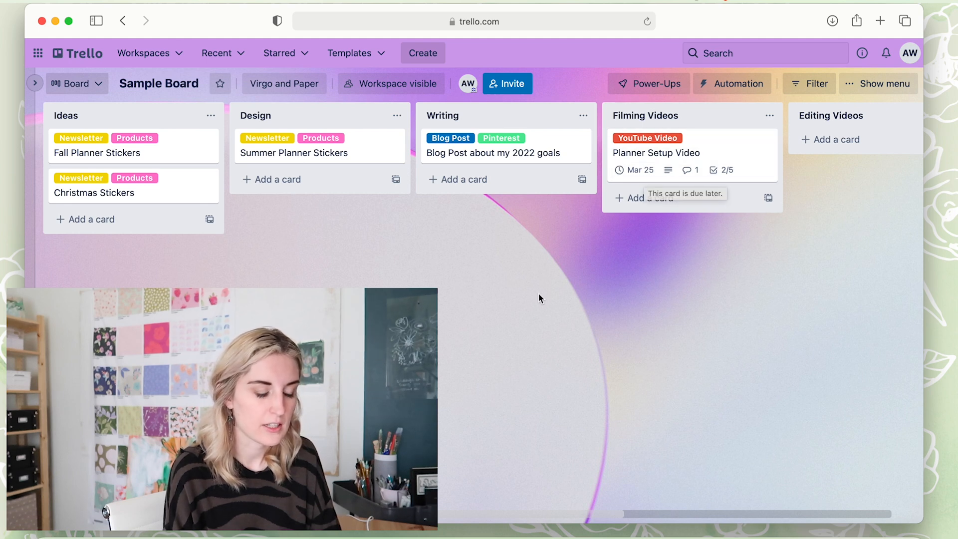
- Search the board's Power-Ups for "cale" and add the Calendar Power-Up to Sample Board
{"action": "left_click", "coordinate": [653, 85]}
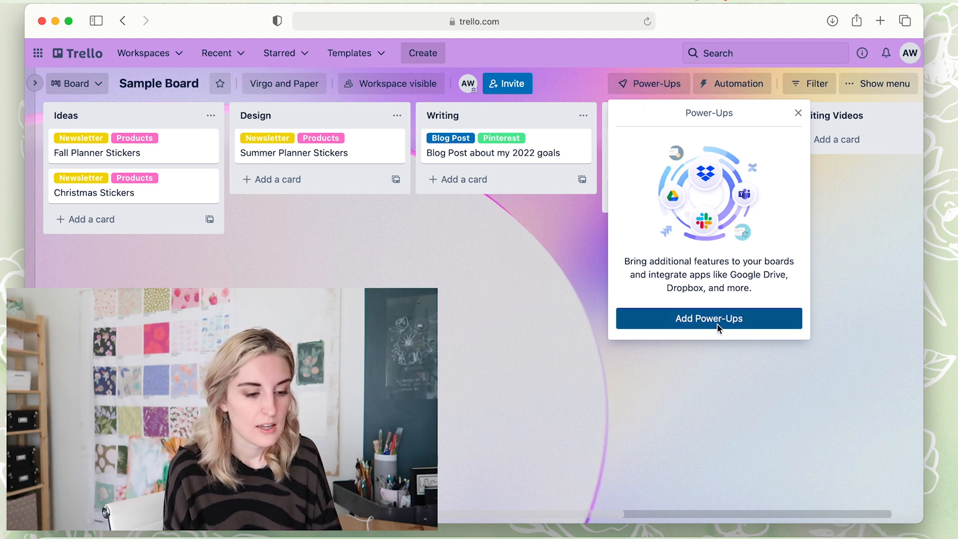
{"action": "left_click", "coordinate": [772, 322]}
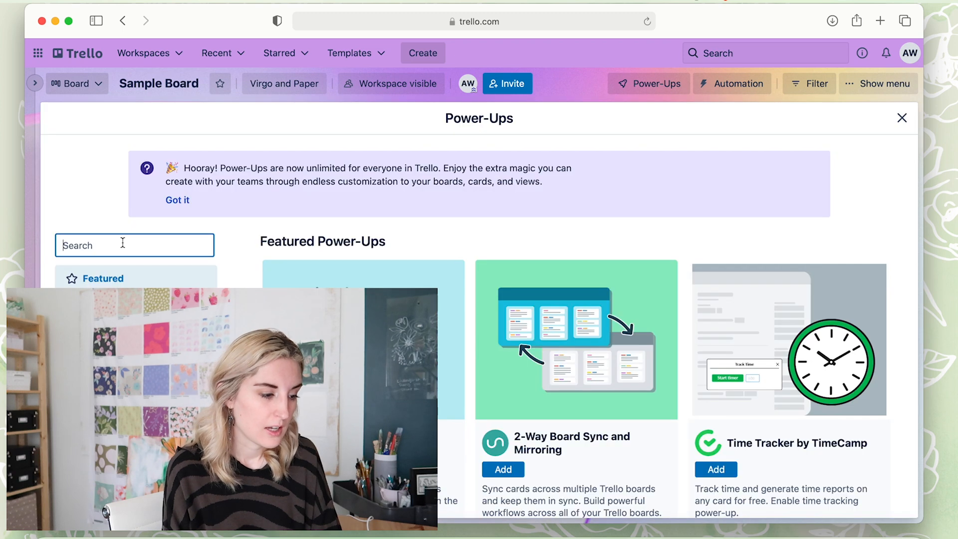
{"action": "type", "text": "cale"}
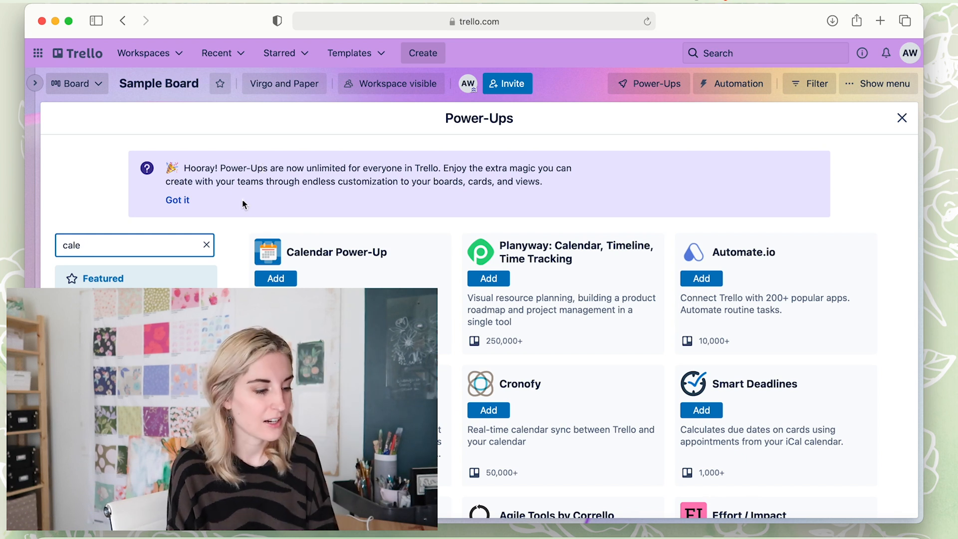
{"action": "left_click", "coordinate": [276, 279]}
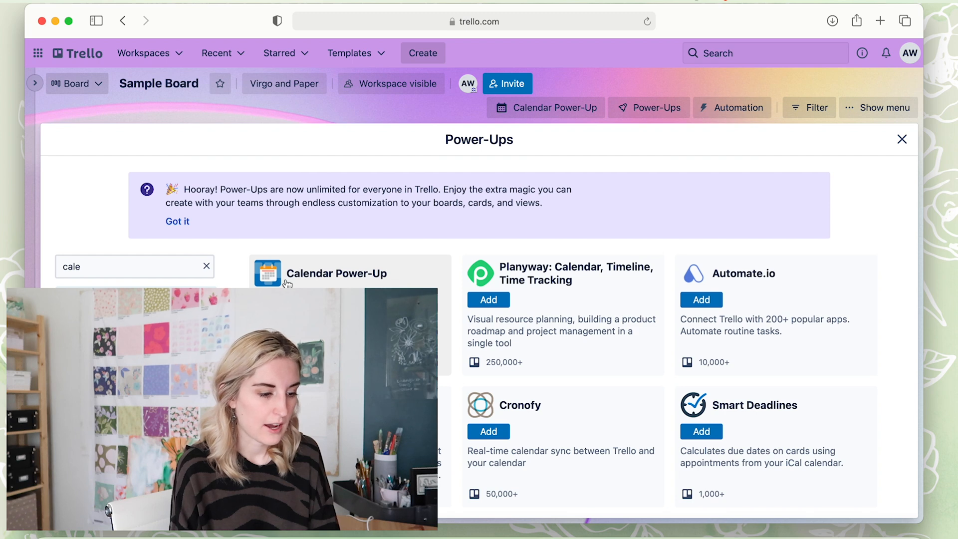
{"action": "left_click", "coordinate": [901, 140]}
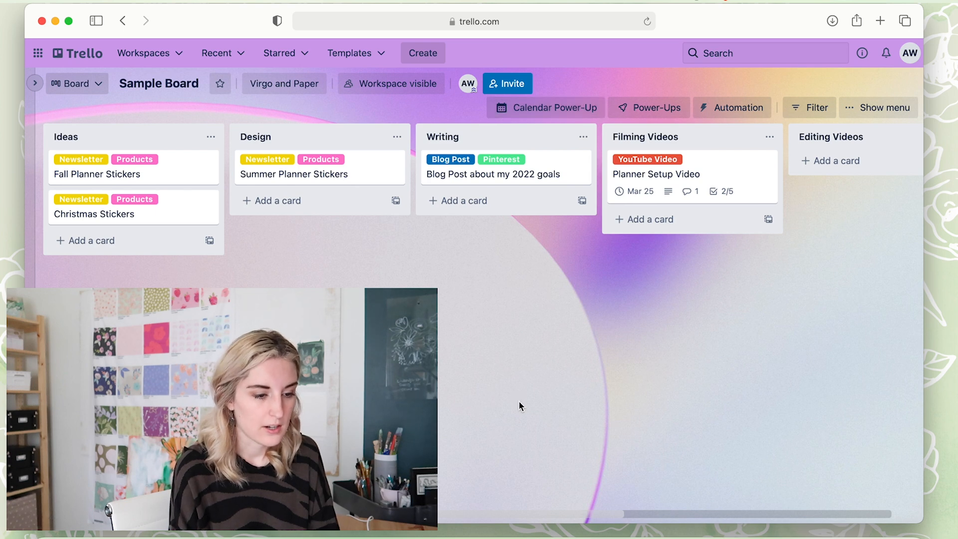
- Open the board's Calendar Power-Up and look over the scheduled cards in March 2022
{"action": "left_click", "coordinate": [537, 109]}
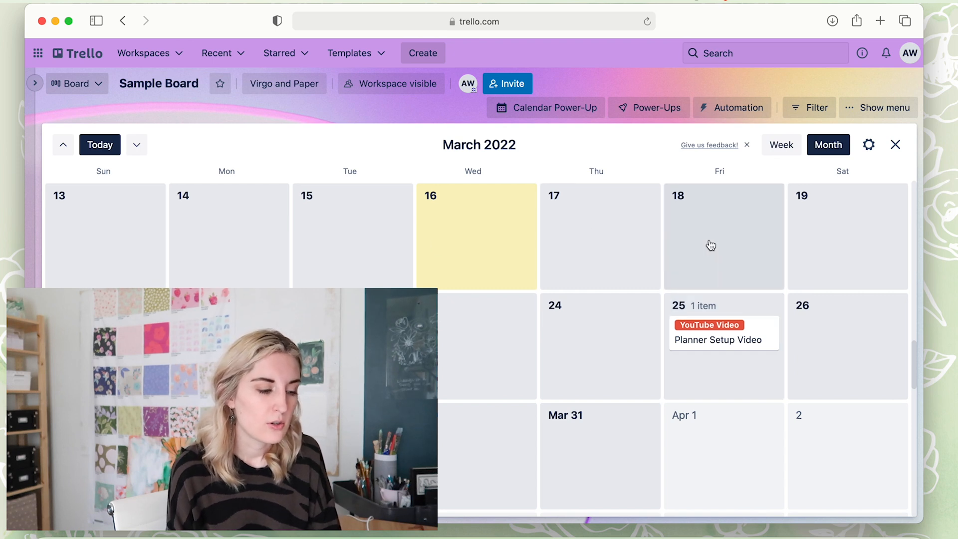
{"action": "scroll", "coordinate": [570, 424], "scroll_direction": "down", "scroll_amount": 4}
{"action": "scroll", "coordinate": [562, 397], "scroll_direction": "up", "scroll_amount": 5}
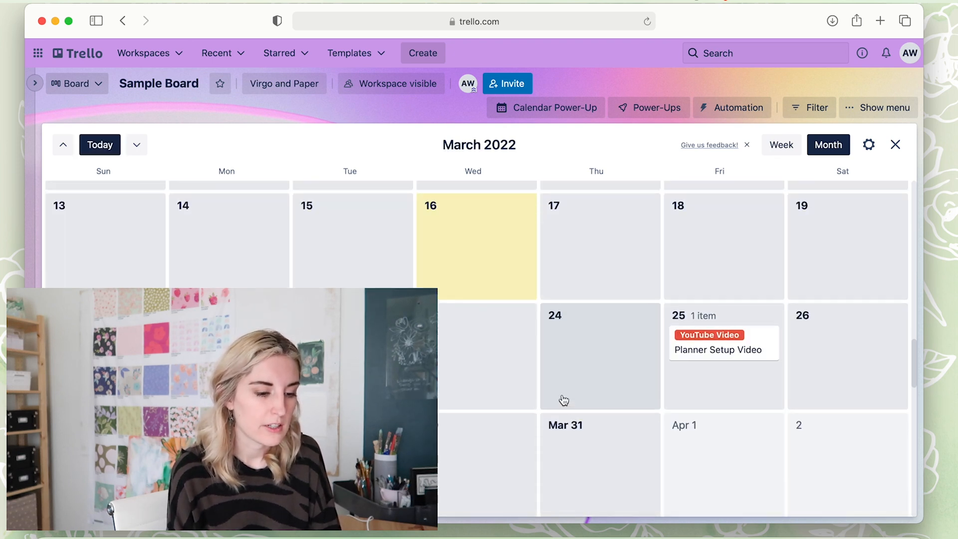
{"action": "scroll", "coordinate": [564, 398], "scroll_direction": "down", "scroll_amount": 2}
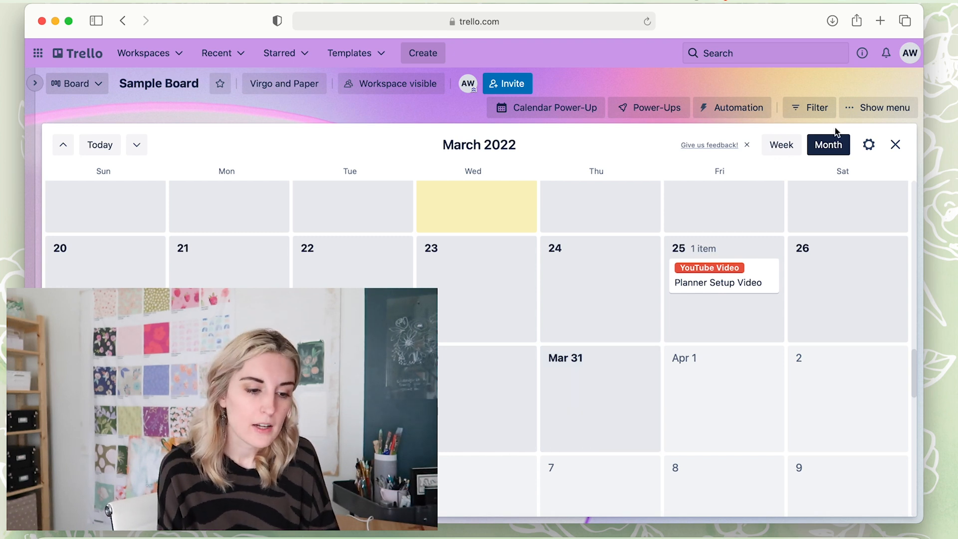
- Enable sync in the Calendar Power-Up settings and copy the iCalendar feed URL
{"action": "left_click", "coordinate": [869, 145]}
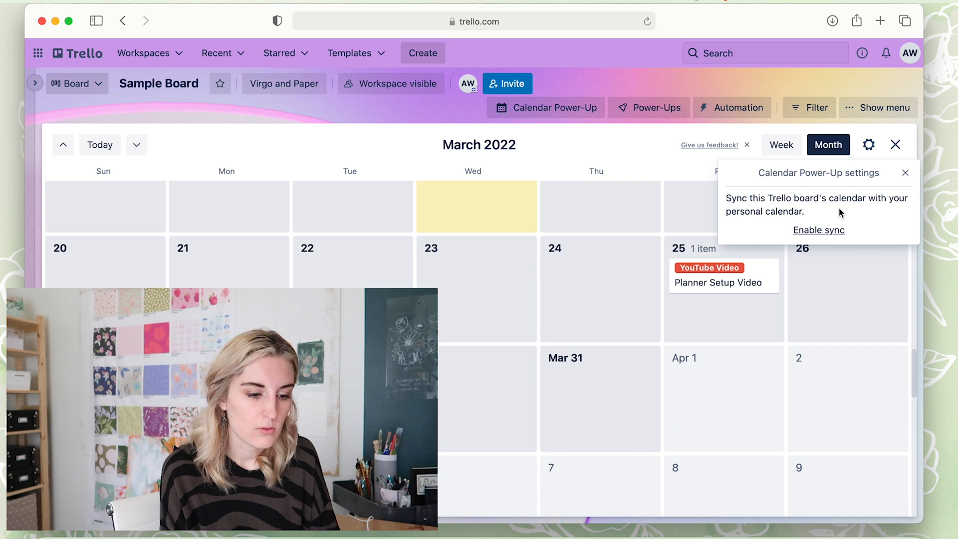
{"action": "left_click", "coordinate": [834, 233]}
{"action": "left_click", "coordinate": [834, 252]}
{"action": "right_click", "coordinate": [807, 255]}
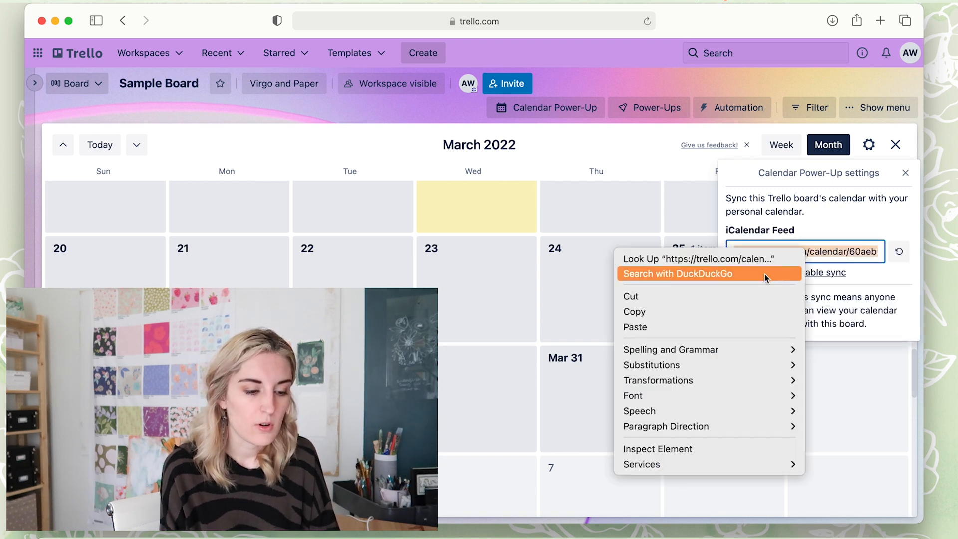
{"action": "left_click", "coordinate": [750, 308]}
{"action": "left_click", "coordinate": [824, 245]}
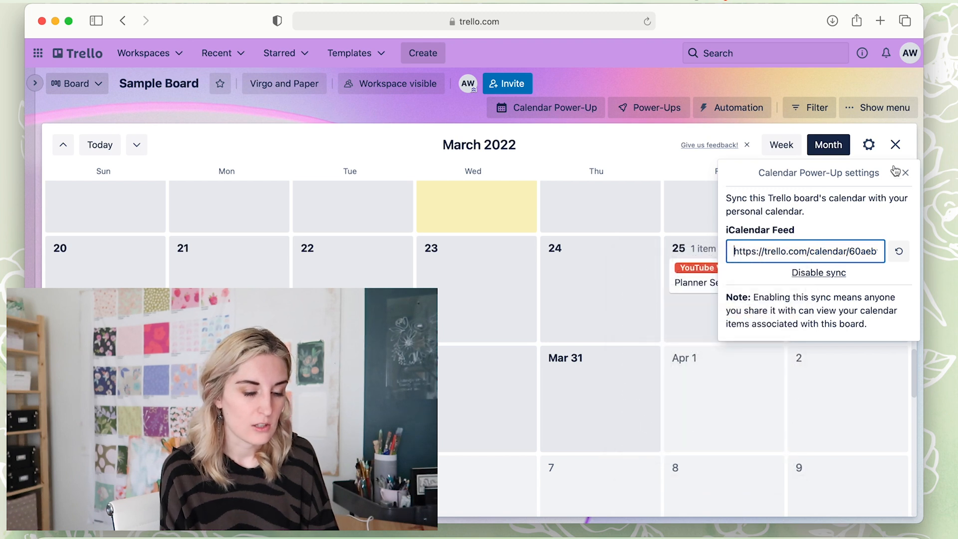
{"action": "left_click", "coordinate": [906, 175]}
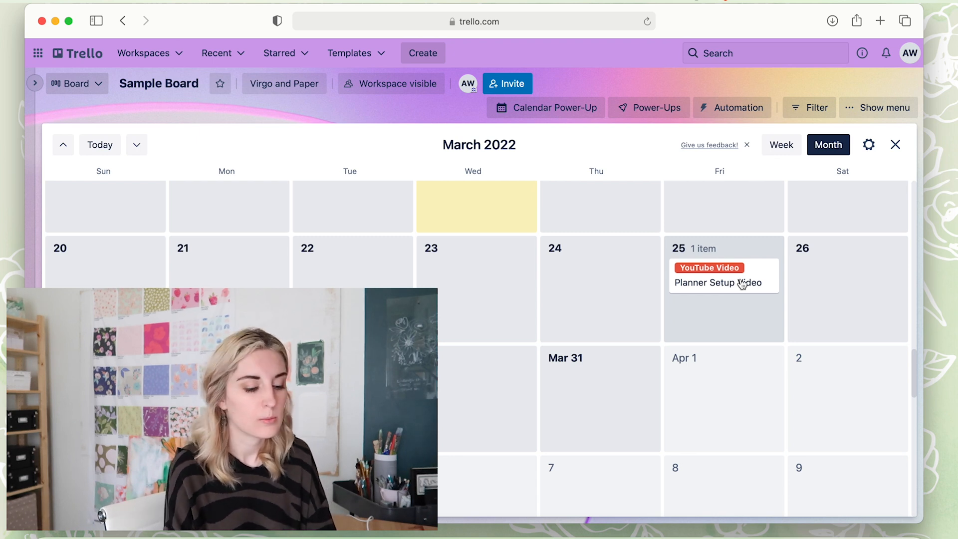
- Switch to the Calendar app and add an "emails/admin" event on Monday, March 21, from 10 AM to 11 AM
{"action": "left_click", "coordinate": [471, 530]}
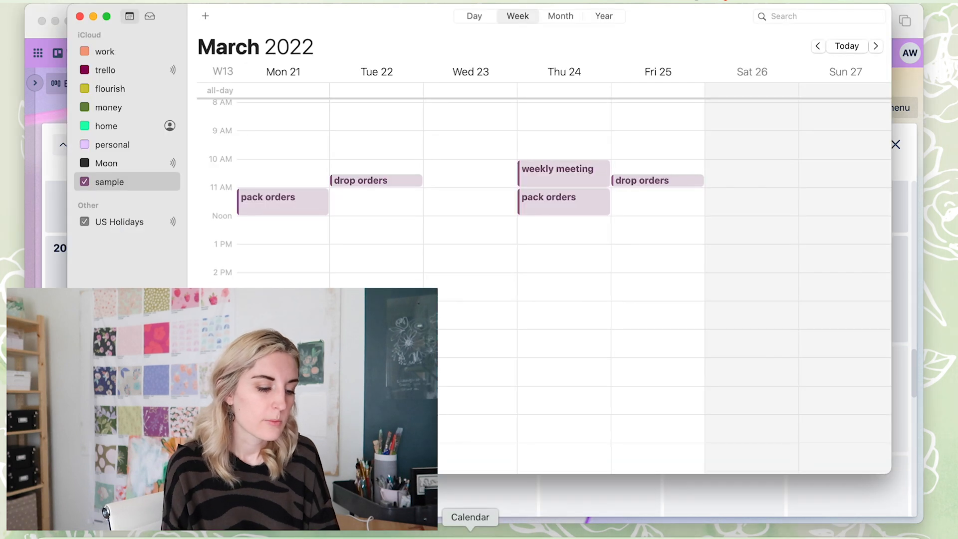
{"action": "scroll", "coordinate": [473, 186], "scroll_direction": "up", "scroll_amount": 2}
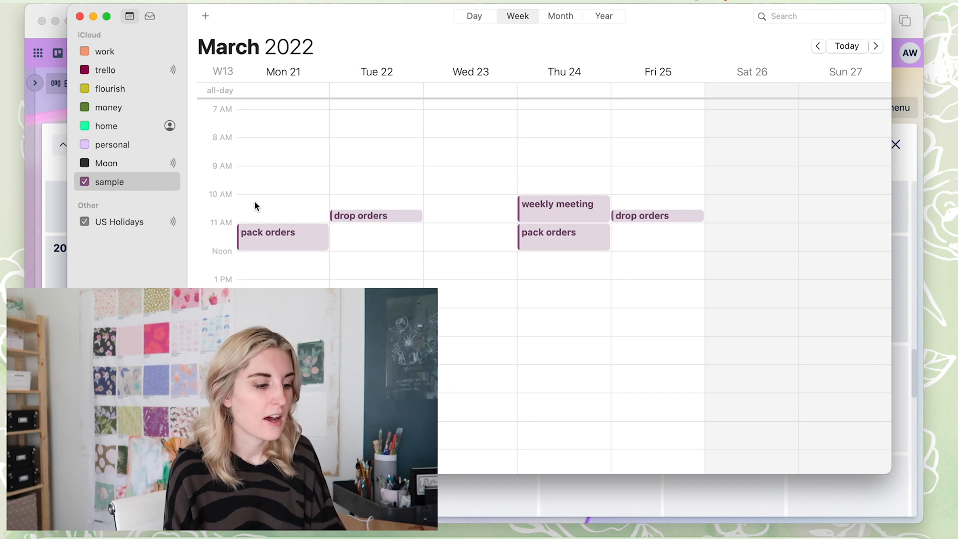
{"action": "double_click", "coordinate": [240, 198]}
{"action": "type", "text": "em"}
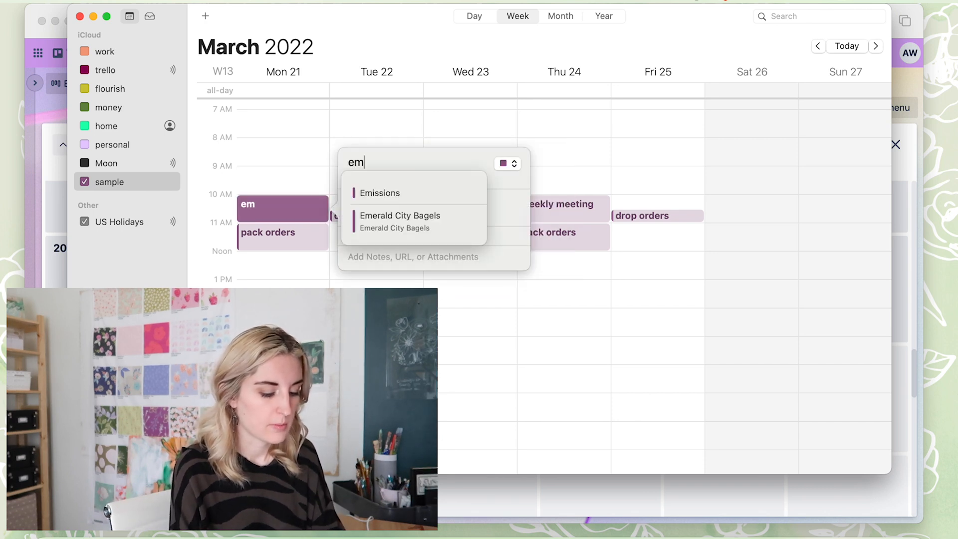
{"action": "type", "text": "ails/admin"}
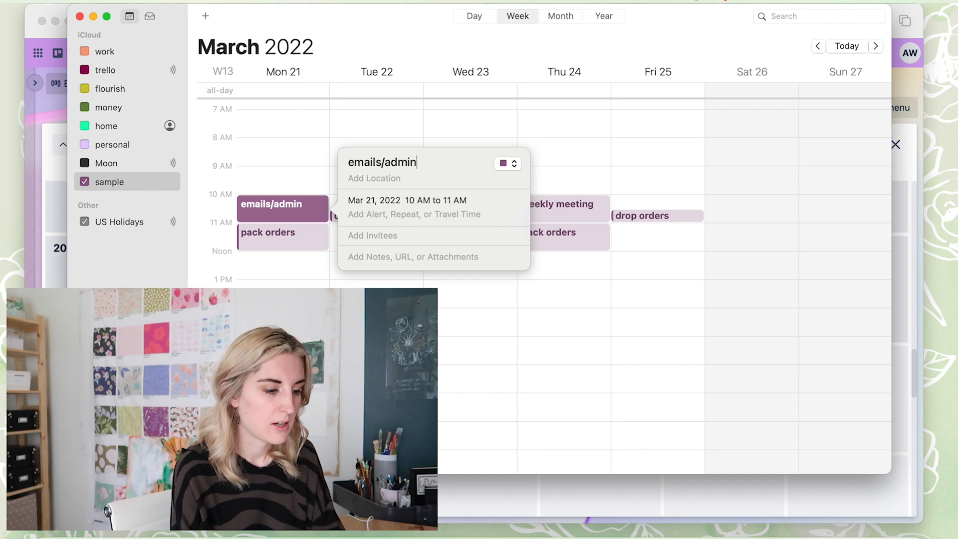
{"action": "left_click", "coordinate": [232, 161]}
- Add a "Payday/financial" event on Friday, March 25, and place it from 11 AM to noon
{"action": "double_click", "coordinate": [619, 233]}
{"action": "type", "text": "Payday"}
{"action": "type", "text": "/financil"}
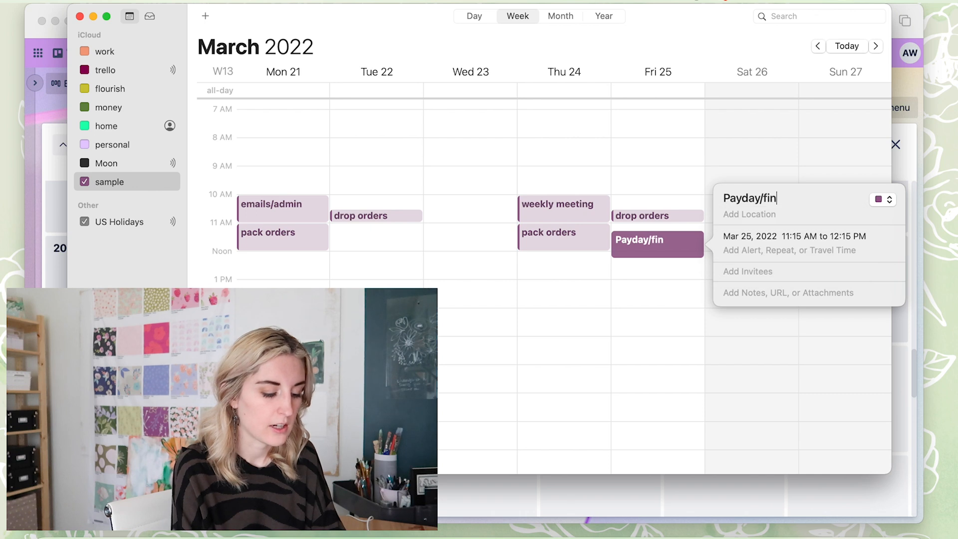
{"action": "key", "text": "BackSpace"}
{"action": "key", "text": "BackSpace"}
{"action": "type", "text": "al"}
{"action": "left_click", "coordinate": [638, 282]}
{"action": "left_click_drag", "start_coordinate": [657, 248], "coordinate": [657, 238]}
{"action": "left_click", "coordinate": [667, 288]}
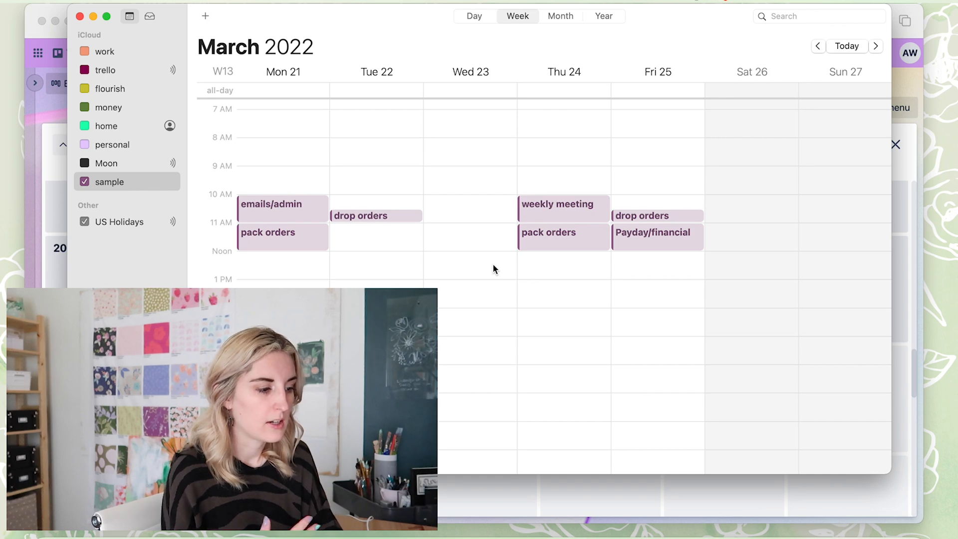
- Start a new calendar subscription using the copied Trello iCalendar feed URL
{"action": "left_click", "coordinate": [122, 1]}
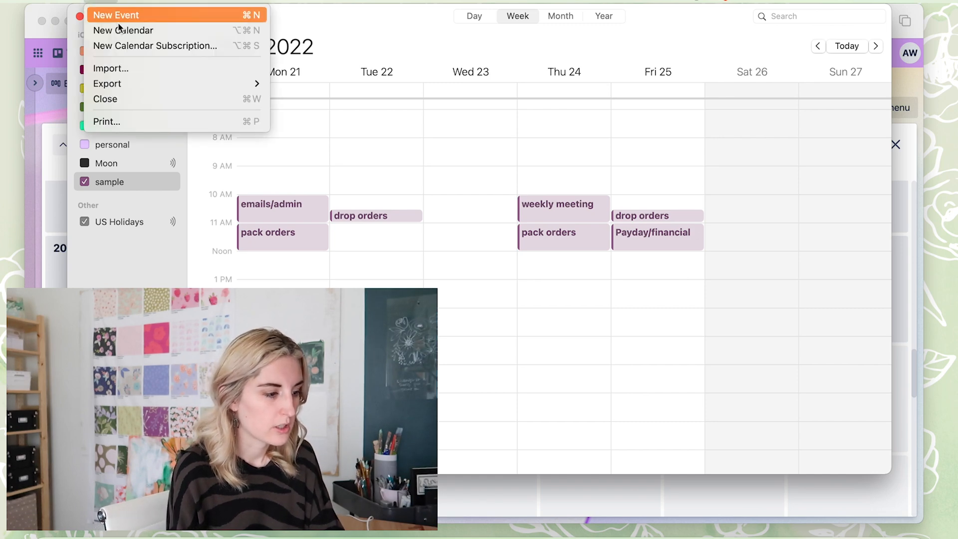
{"action": "left_click", "coordinate": [124, 46]}
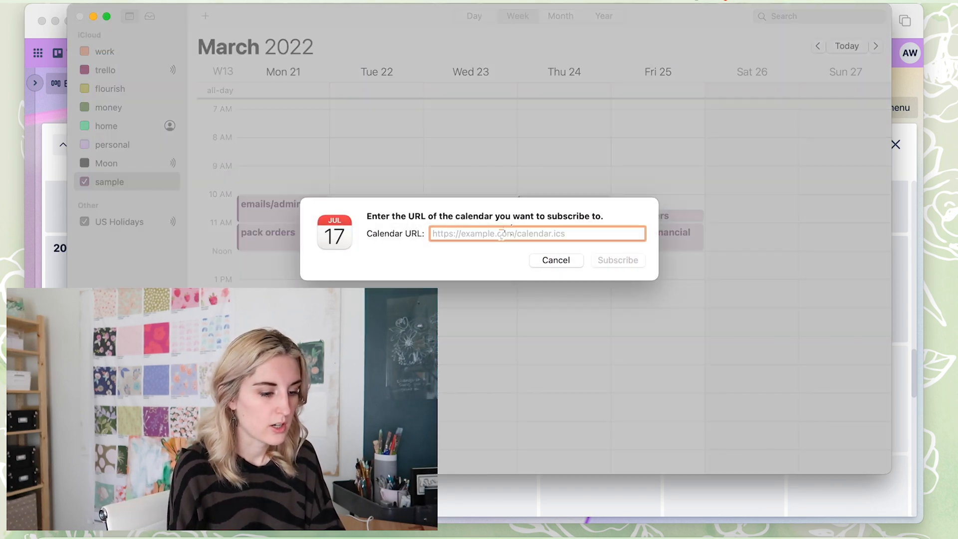
{"action": "key", "text": "super+v"}
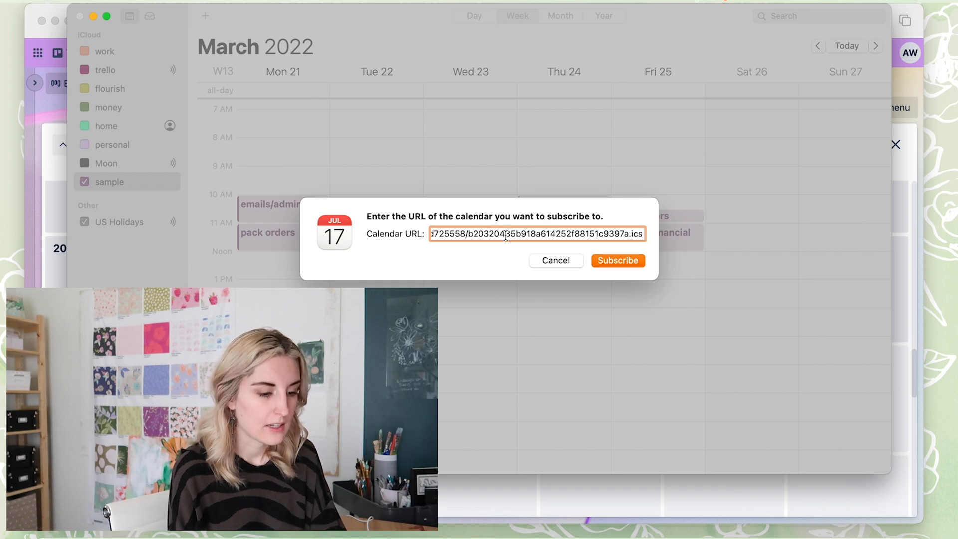
{"action": "left_click", "coordinate": [628, 262]}
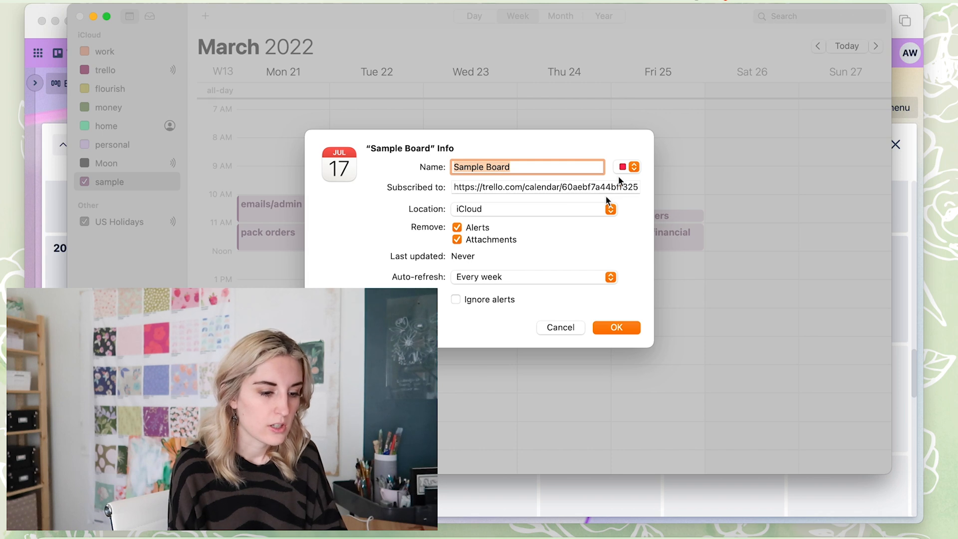
- Set the subscribed Sample Board calendar's color to Blue and its auto-refresh to Every 5 minutes, and save it
{"action": "left_click", "coordinate": [630, 166]}
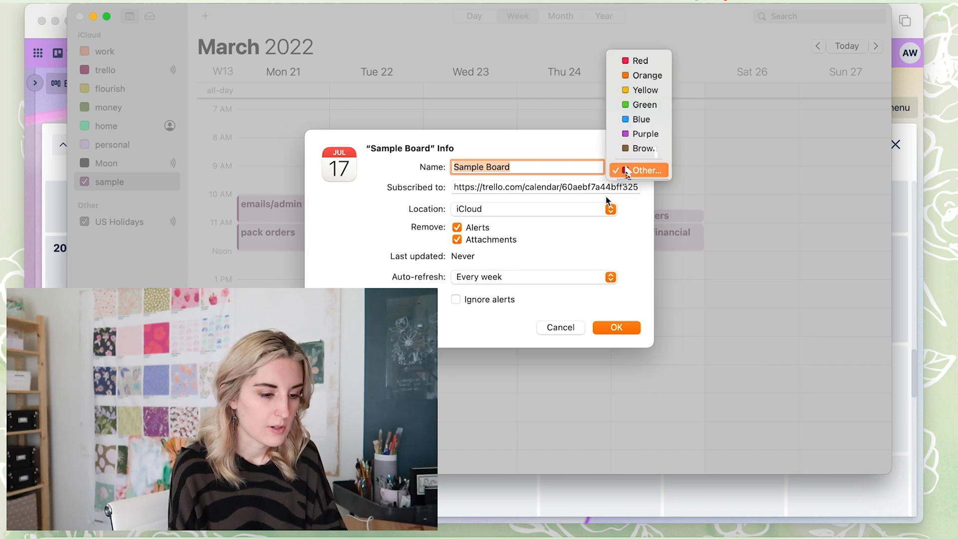
{"action": "left_click", "coordinate": [646, 120]}
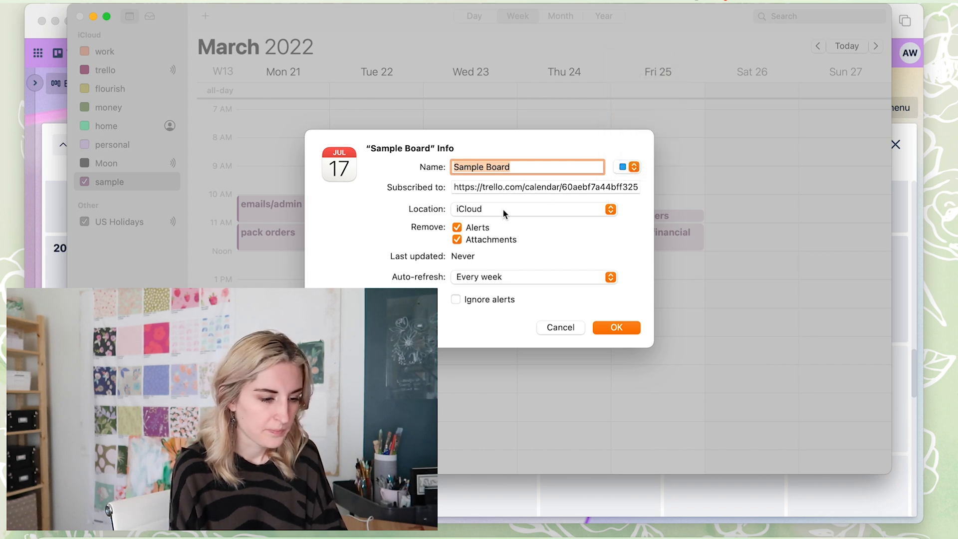
{"action": "left_click", "coordinate": [483, 278]}
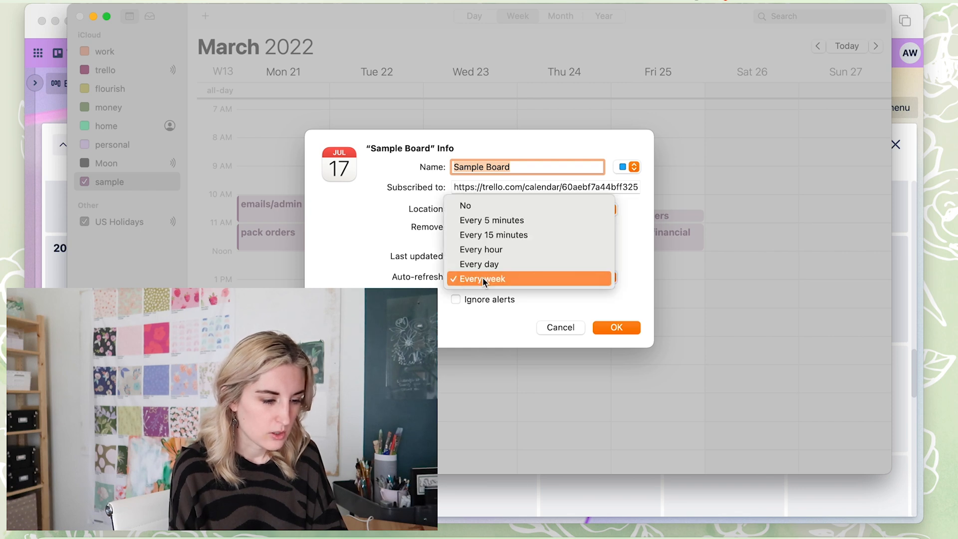
{"action": "left_click", "coordinate": [513, 220]}
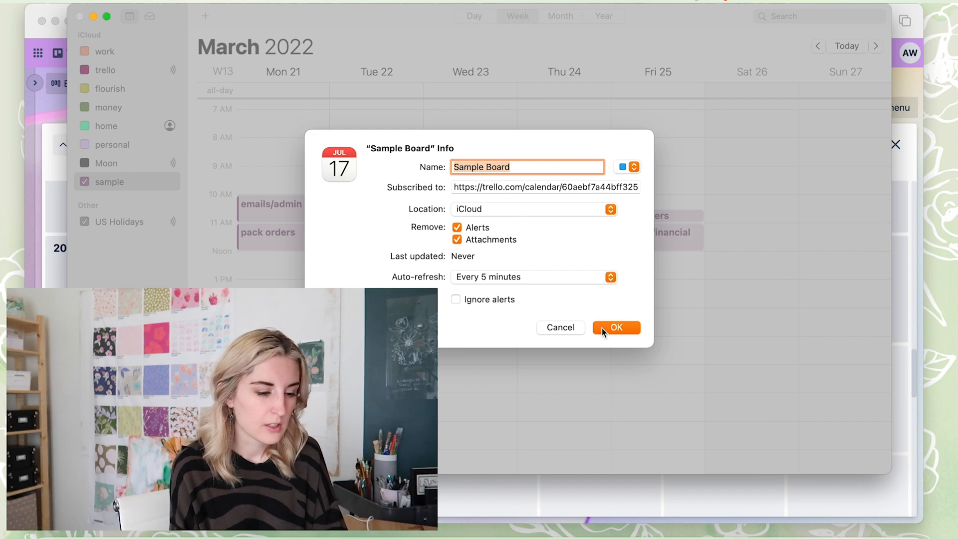
{"action": "left_click", "coordinate": [623, 328]}
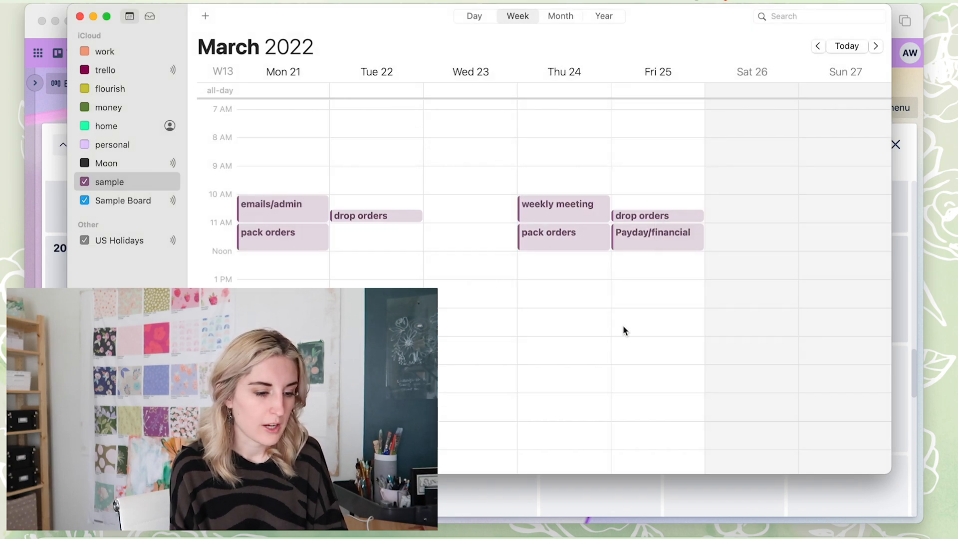
- Rename the subscribed Sample Board calendar as "trello"
{"action": "left_click", "coordinate": [112, 200]}
{"action": "left_click", "coordinate": [113, 200]}
{"action": "type", "text": "tr"}
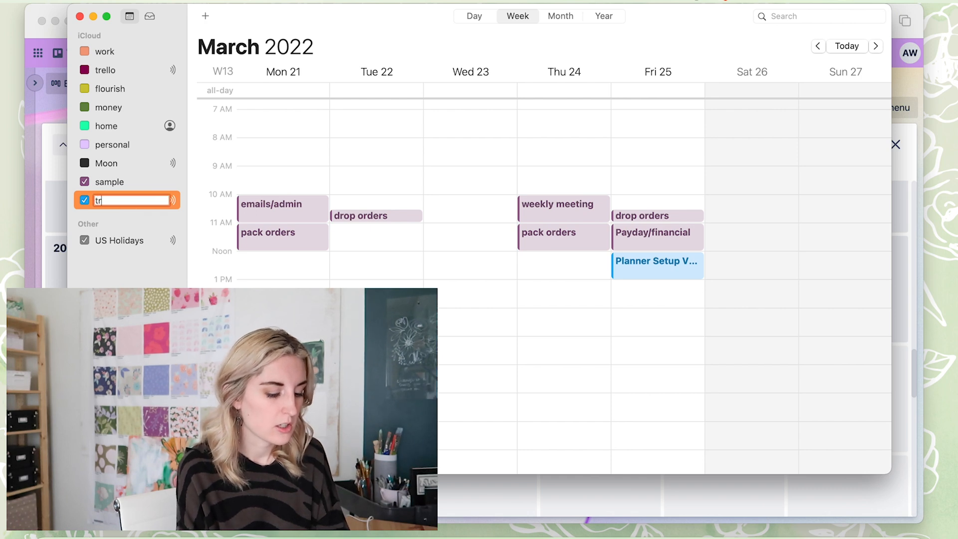
{"action": "type", "text": "ello"}
{"action": "key", "text": "Return"}
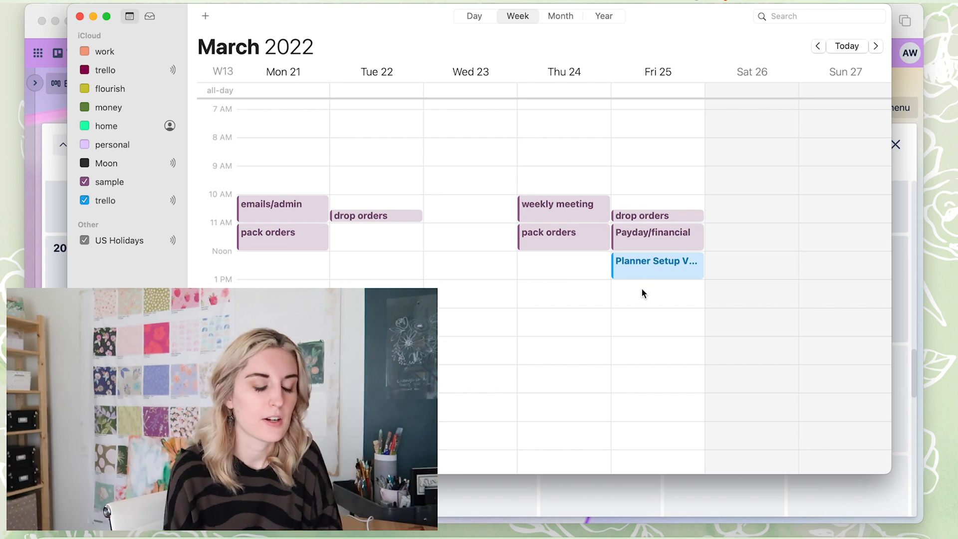
- Check the details of the synced Planner Setup Video event on Friday, March 25, and close them
{"action": "double_click", "coordinate": [649, 267]}
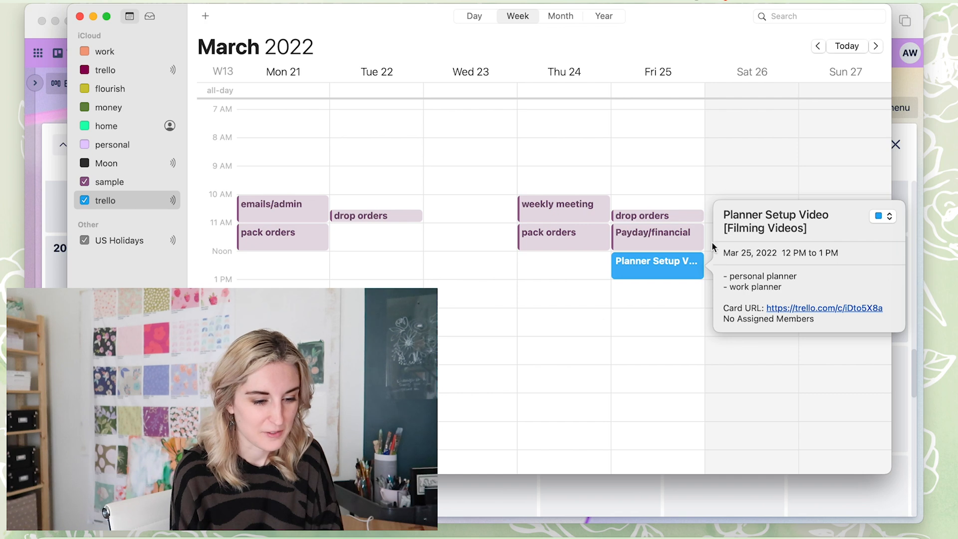
{"action": "left_click", "coordinate": [570, 279]}
{"action": "left_click", "coordinate": [681, 269]}
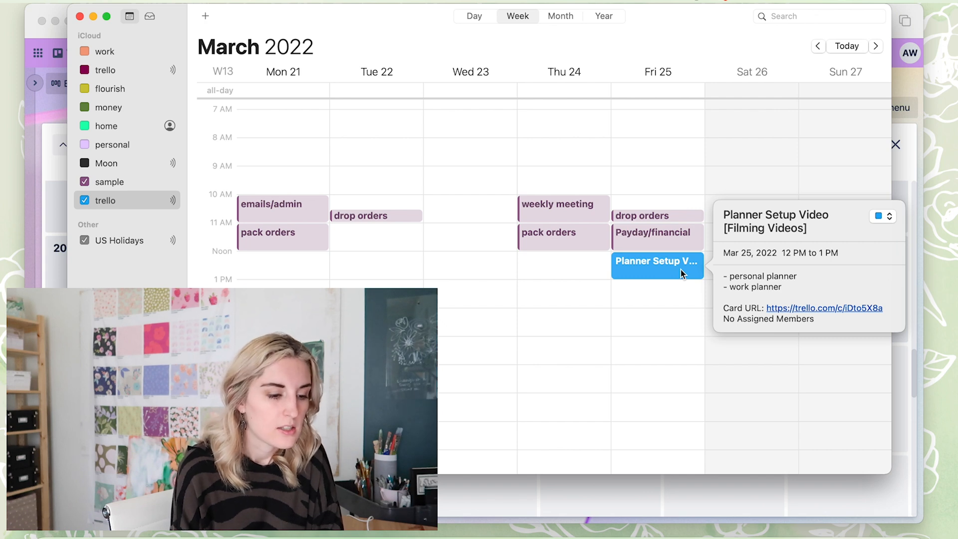
{"action": "left_click", "coordinate": [570, 320]}
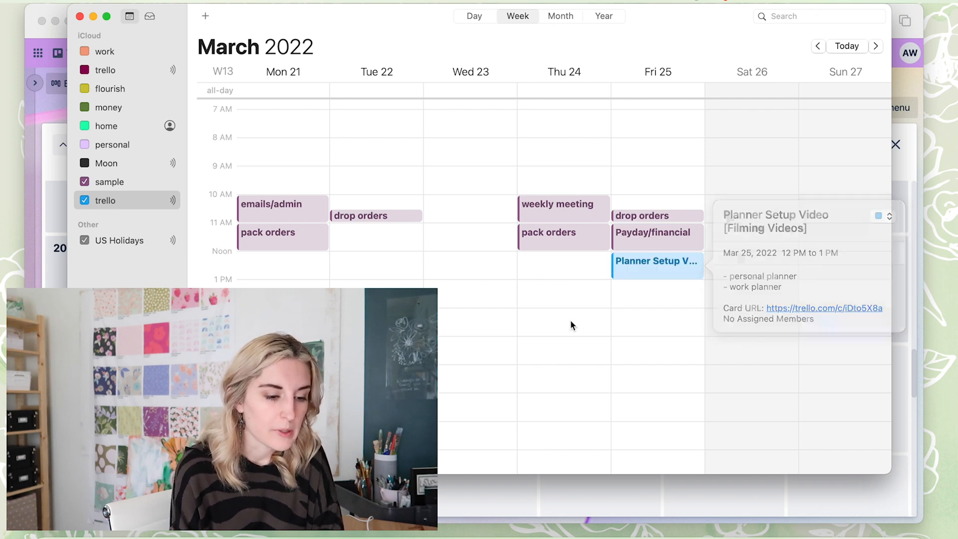
- Create a "film video(s)" event in the sample calendar on Tuesday, March 22, starting at 12 PM
{"action": "left_click", "coordinate": [106, 189]}
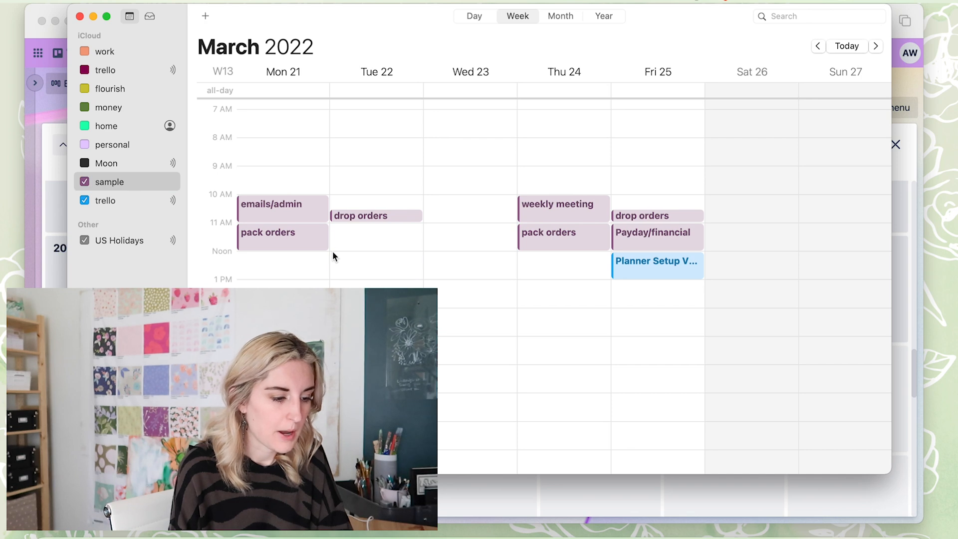
{"action": "double_click", "coordinate": [336, 257]}
{"action": "type", "text": "film"}
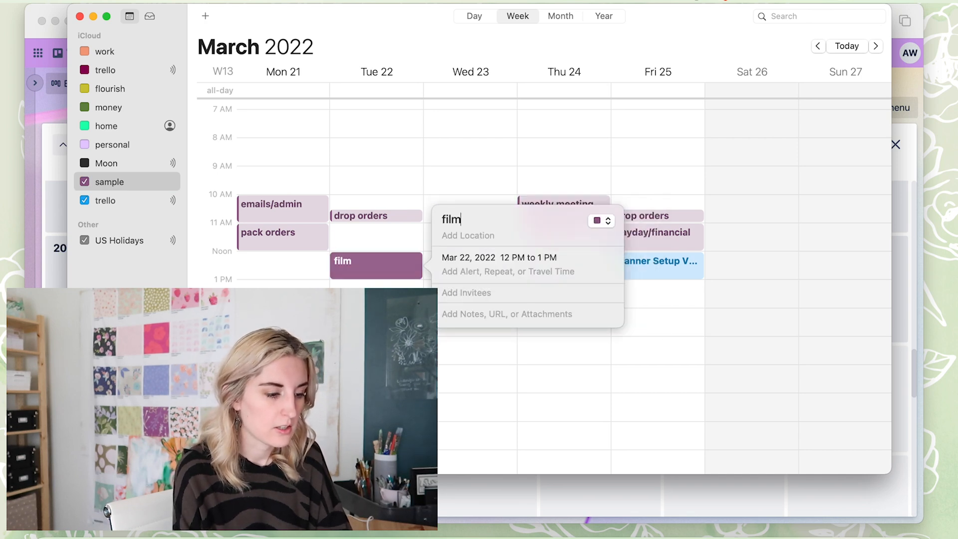
{"action": "type", "text": " video(s"}
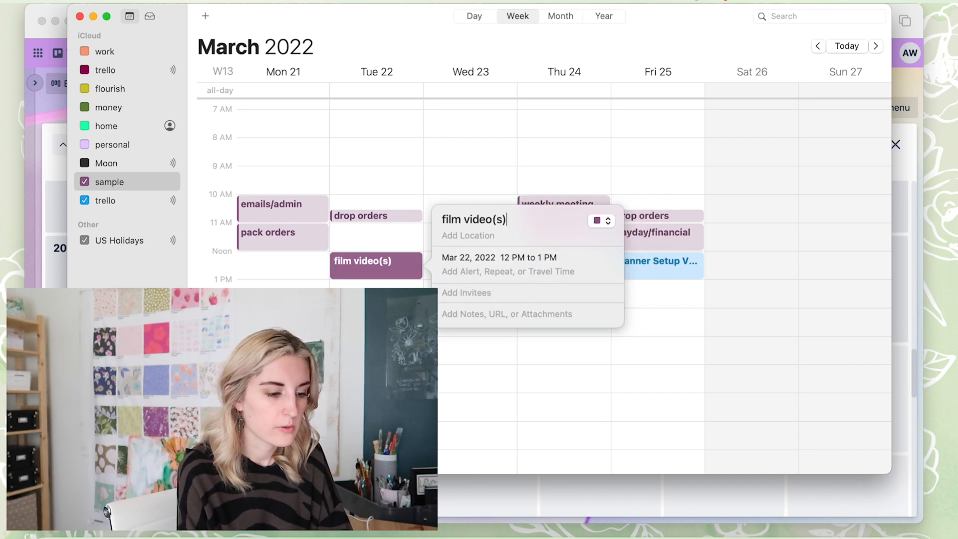
{"action": "key", "text": "Return"}
- Extend the "film video(s)" event on Tuesday, March 22 to end at 1:30 PM
{"action": "left_click", "coordinate": [346, 281]}
{"action": "left_click", "coordinate": [346, 274]}
{"action": "left_click_drag", "start_coordinate": [345, 278], "coordinate": [345, 308]}
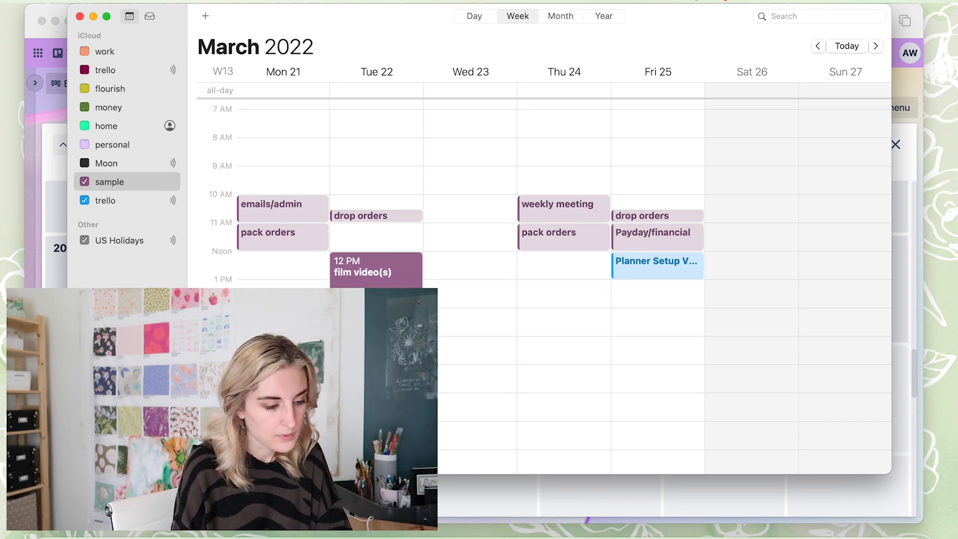
{"action": "left_click", "coordinate": [492, 282]}
{"action": "left_click", "coordinate": [388, 275]}
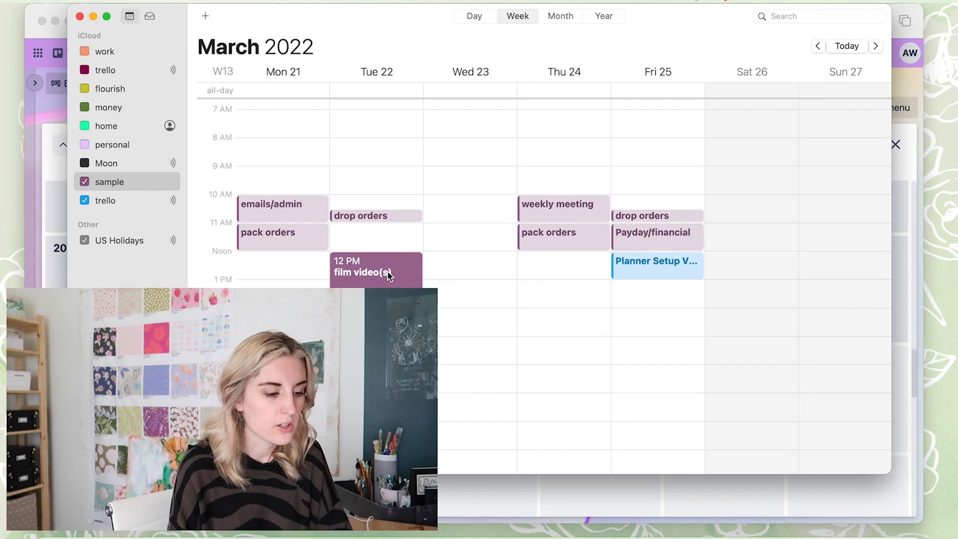
{"action": "left_click", "coordinate": [453, 274]}
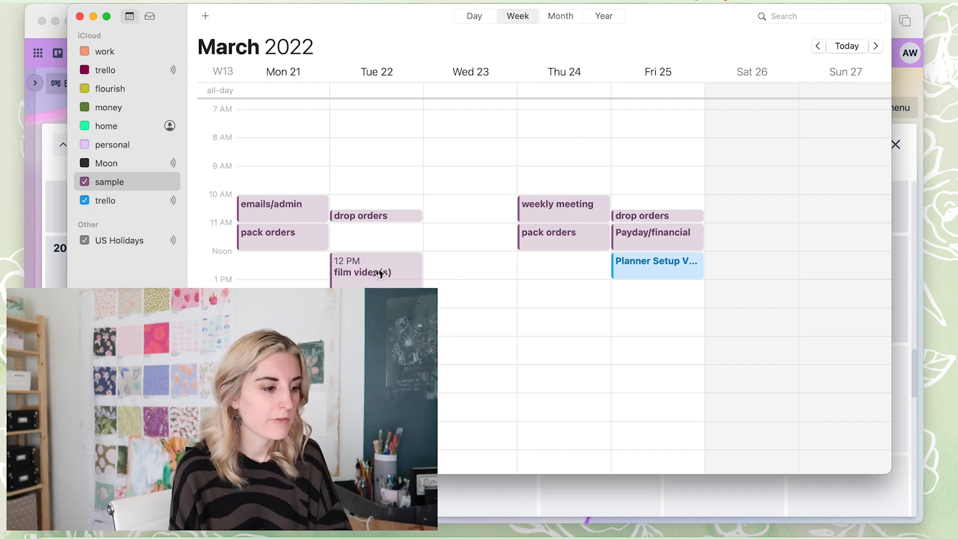
- Switch to Trello, close the board's calendar view, and move the Planner Setup Video card from Filming Videos to Editing Videos
{"action": "left_click", "coordinate": [28, 143]}
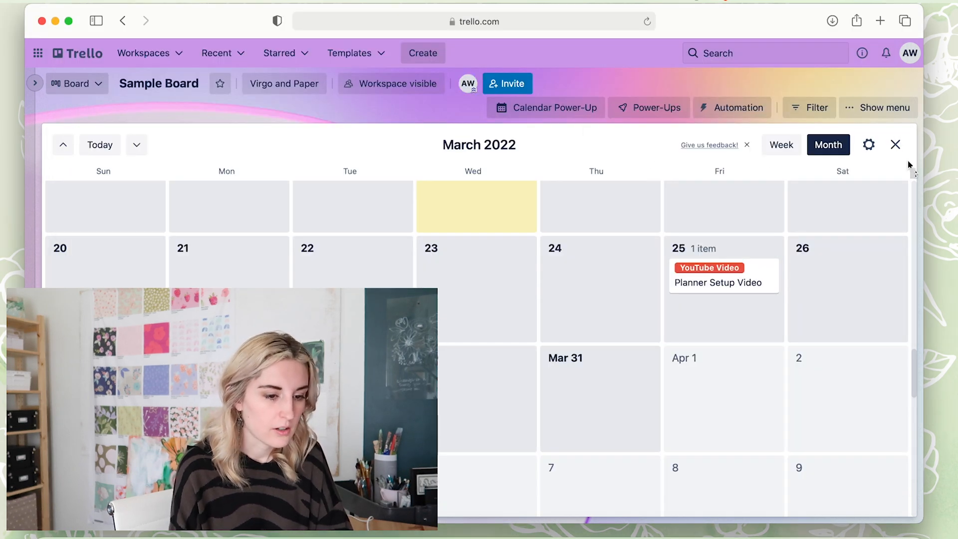
{"action": "left_click", "coordinate": [899, 145]}
{"action": "scroll", "coordinate": [617, 265], "scroll_direction": "right", "scroll_amount": 5}
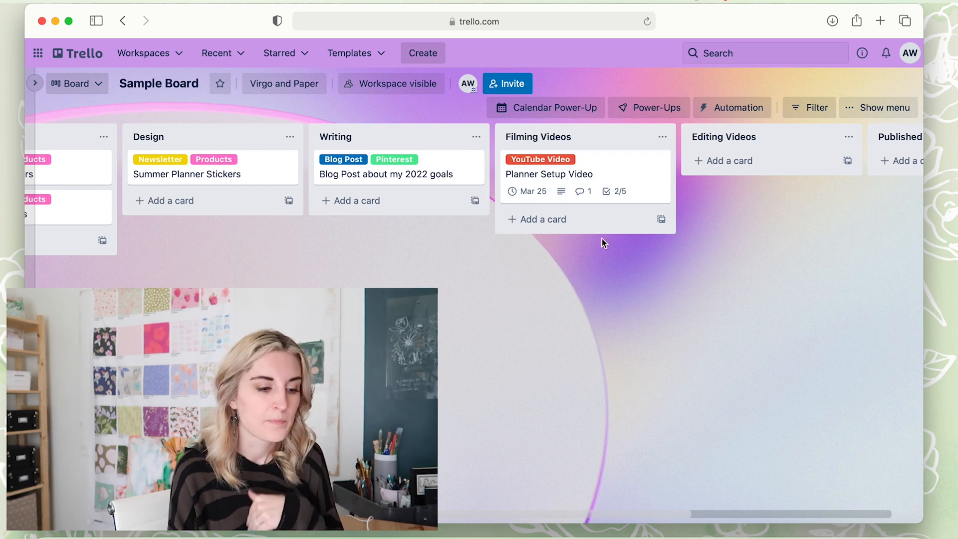
{"action": "scroll", "coordinate": [601, 186], "scroll_direction": "right", "scroll_amount": 3}
{"action": "left_click_drag", "start_coordinate": [535, 180], "coordinate": [630, 167]}
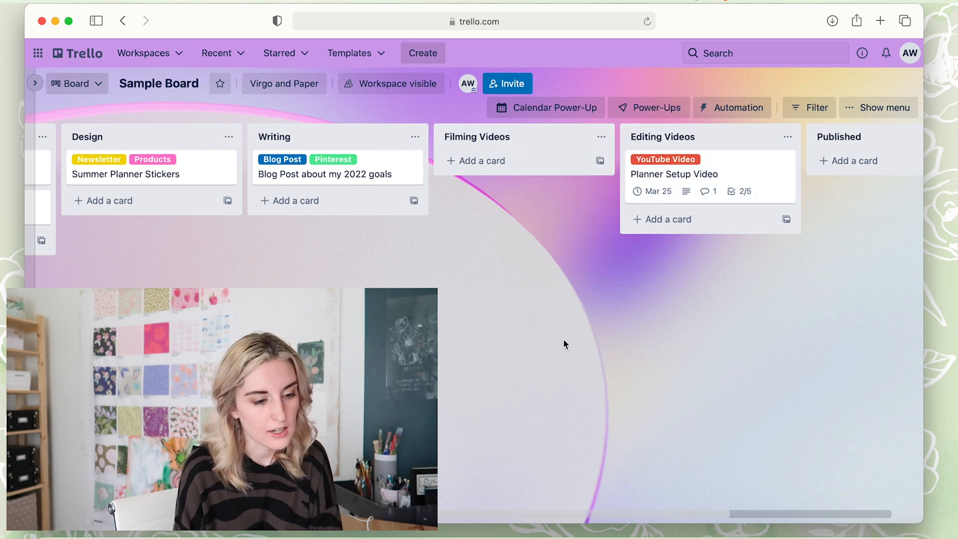
- Switch to Calendar and create an "editing video(s)" event on Wednesday, March 23, from 12 PM to 1:30 PM
{"action": "left_click", "coordinate": [467, 529]}
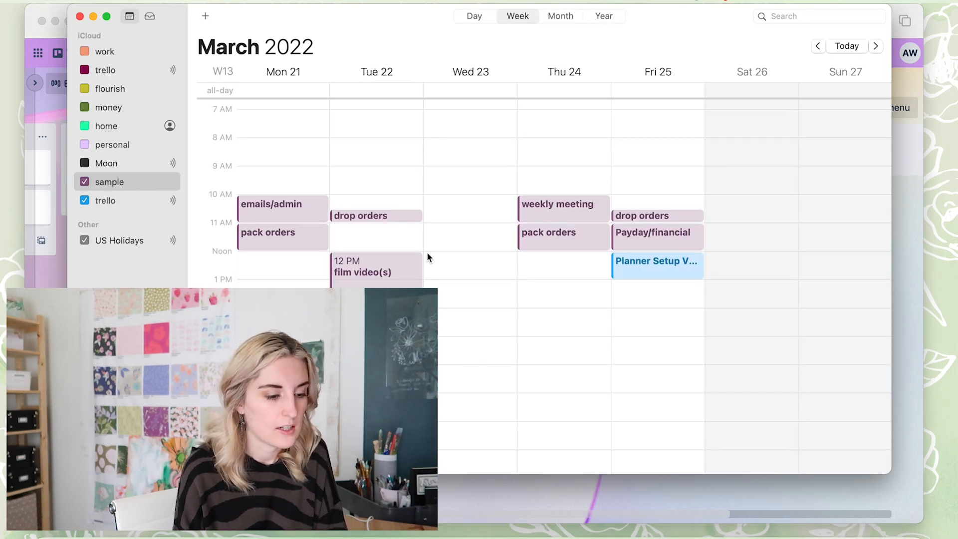
{"action": "double_click", "coordinate": [427, 253]}
{"action": "type", "text": "editing video(s)"}
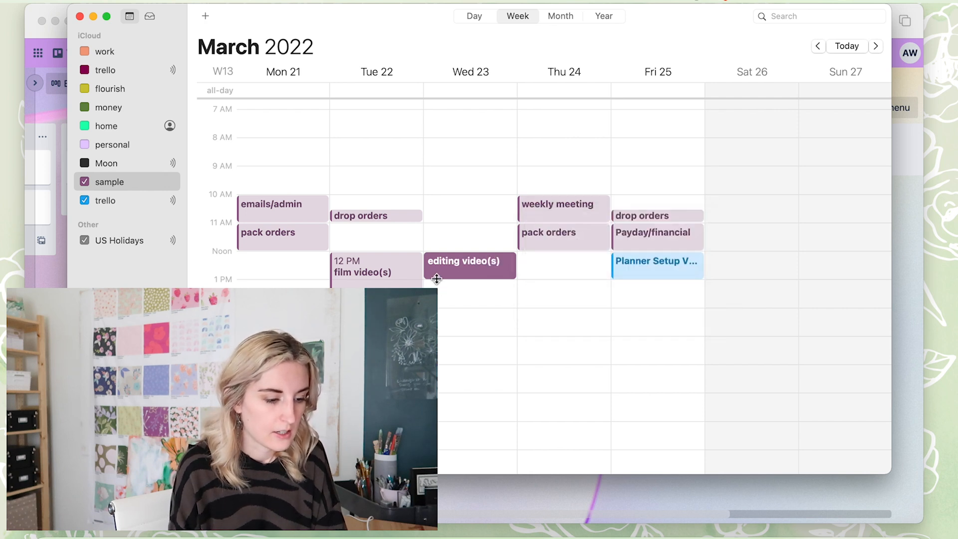
{"action": "left_click_drag", "start_coordinate": [439, 279], "coordinate": [439, 294]}
{"action": "left_click", "coordinate": [439, 295]}
{"action": "left_click", "coordinate": [443, 296]}
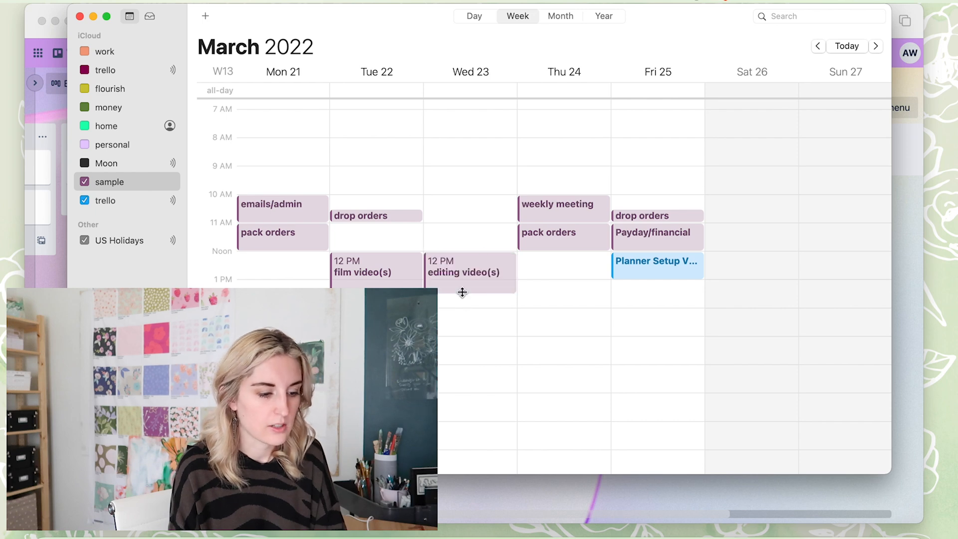
- Recheck the Trello board, return to Calendar, and shorten the "editing video(s)" event to 45 minutes, ending at 12:45 PM
{"action": "left_click", "coordinate": [918, 276]}
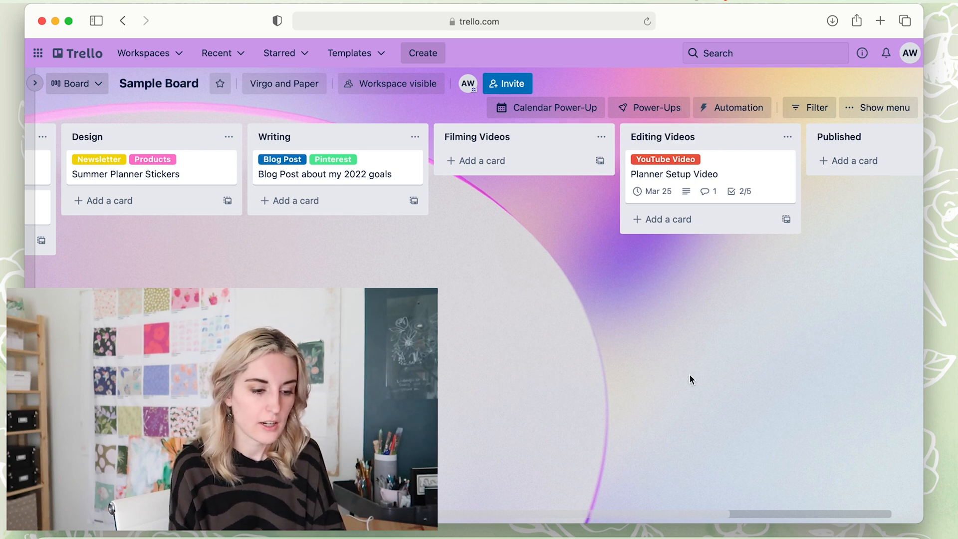
{"action": "scroll", "coordinate": [681, 291], "scroll_direction": "right", "scroll_amount": 1}
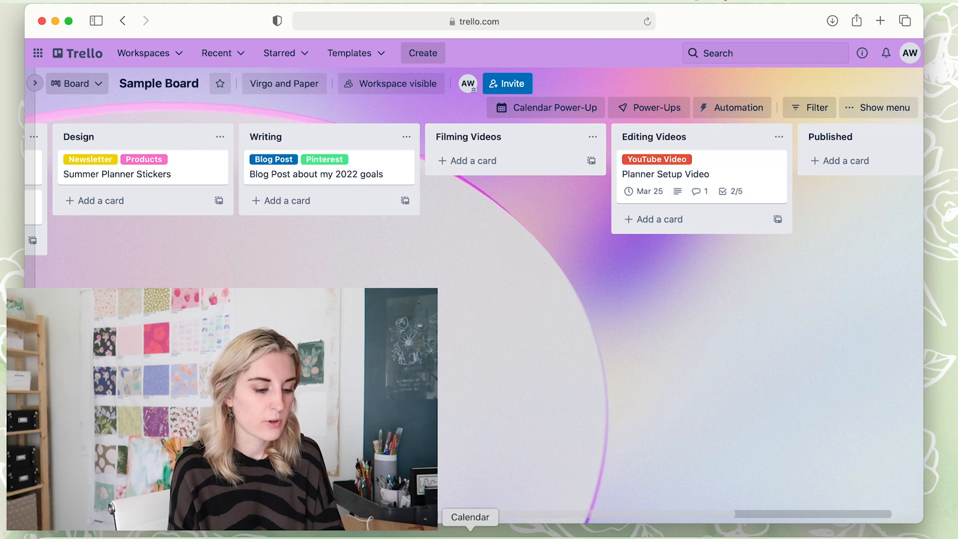
{"action": "left_click", "coordinate": [470, 534]}
{"action": "left_click_drag", "start_coordinate": [465, 291], "coordinate": [466, 273]}
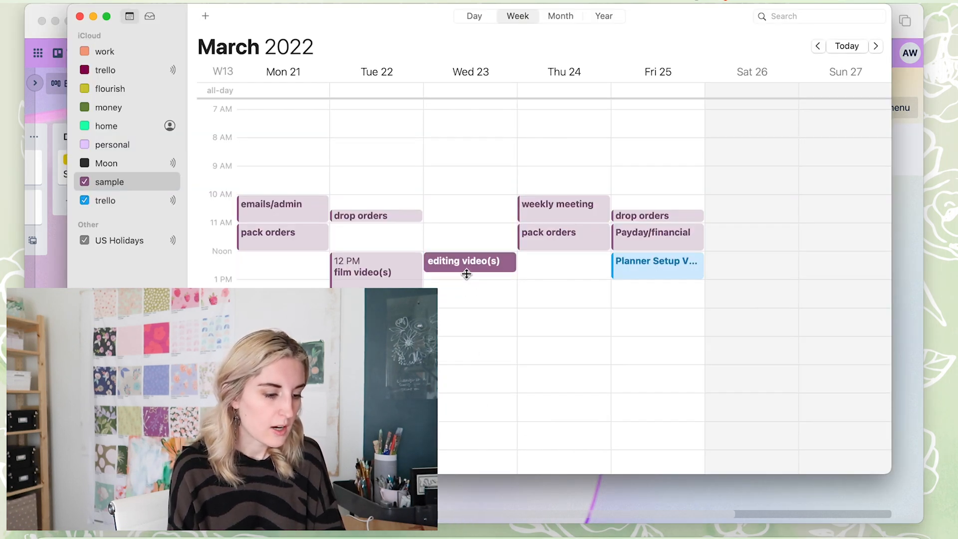
{"action": "left_click", "coordinate": [472, 293]}
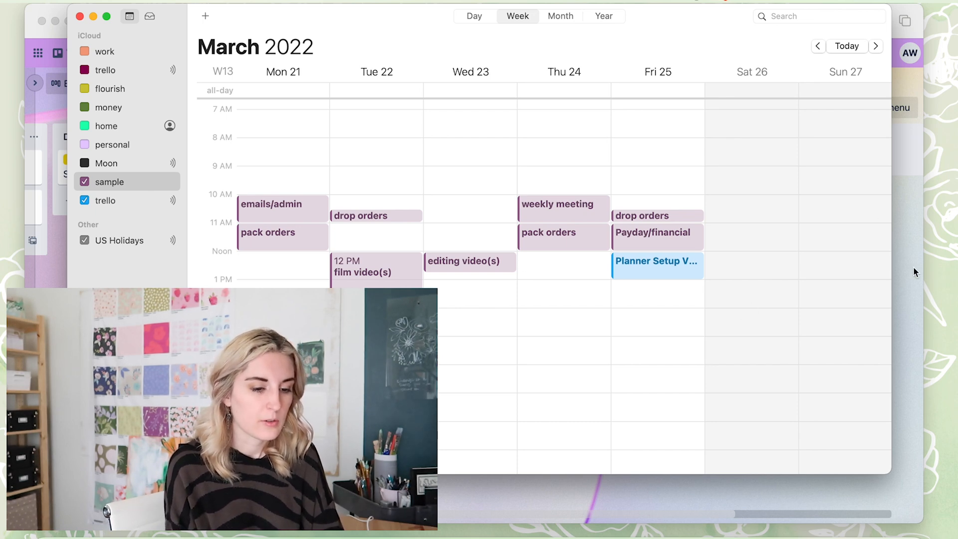
- Switch to Trello and set the Summer Planner Stickers card's due date to 03/29/2022 at 12:00 PM, saving and closing the card
{"action": "left_click", "coordinate": [890, 270]}
{"action": "scroll", "coordinate": [784, 287], "scroll_direction": "left", "scroll_amount": 5}
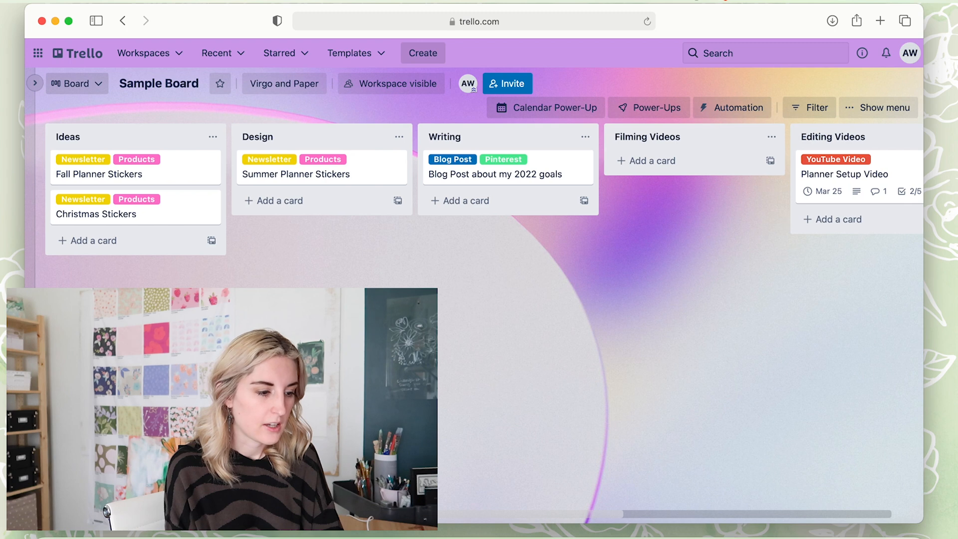
{"action": "left_click", "coordinate": [346, 174]}
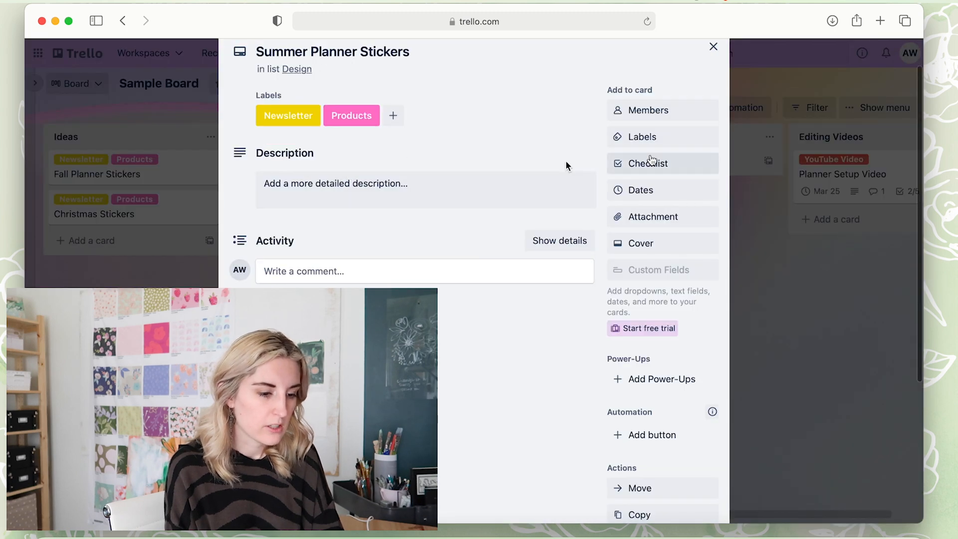
{"action": "left_click", "coordinate": [639, 189]}
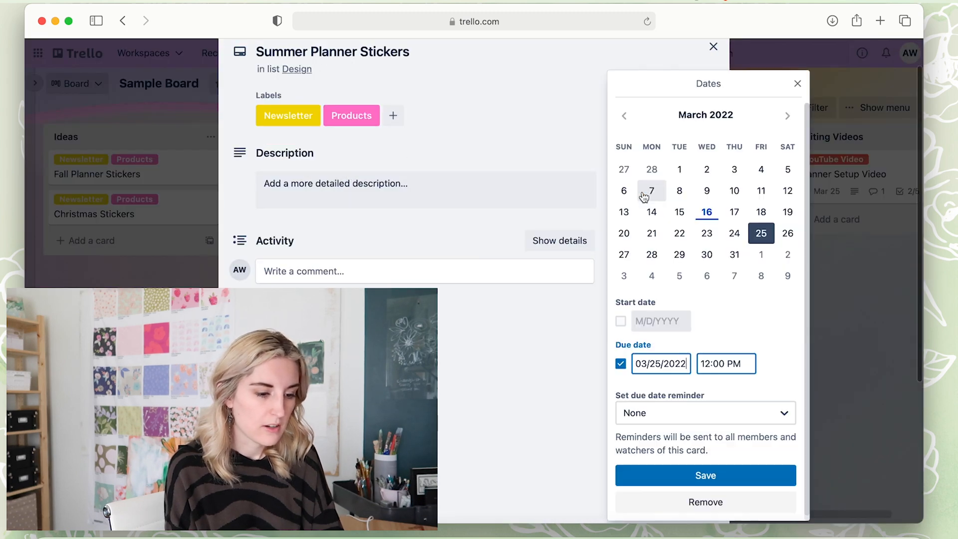
{"action": "left_click", "coordinate": [679, 256]}
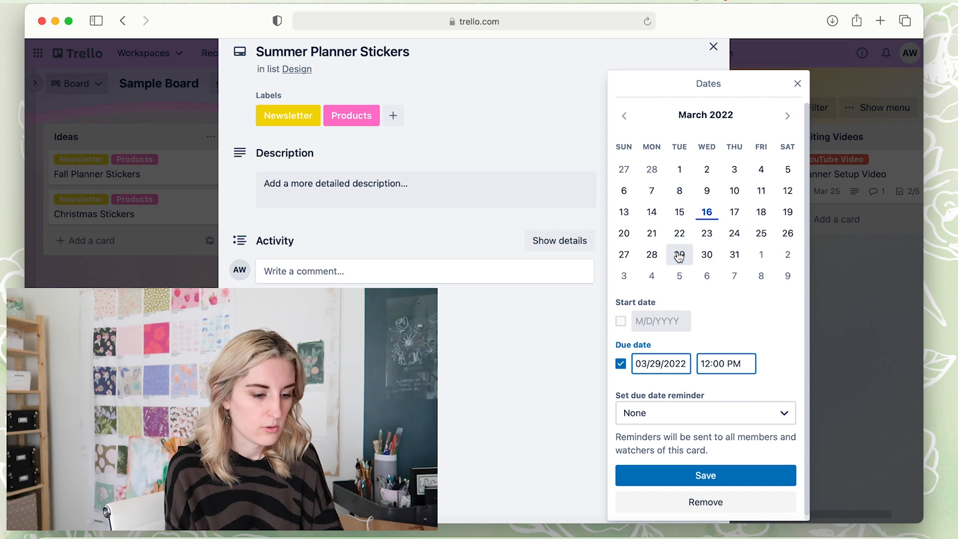
{"action": "left_click", "coordinate": [706, 475]}
{"action": "left_click", "coordinate": [713, 46]}
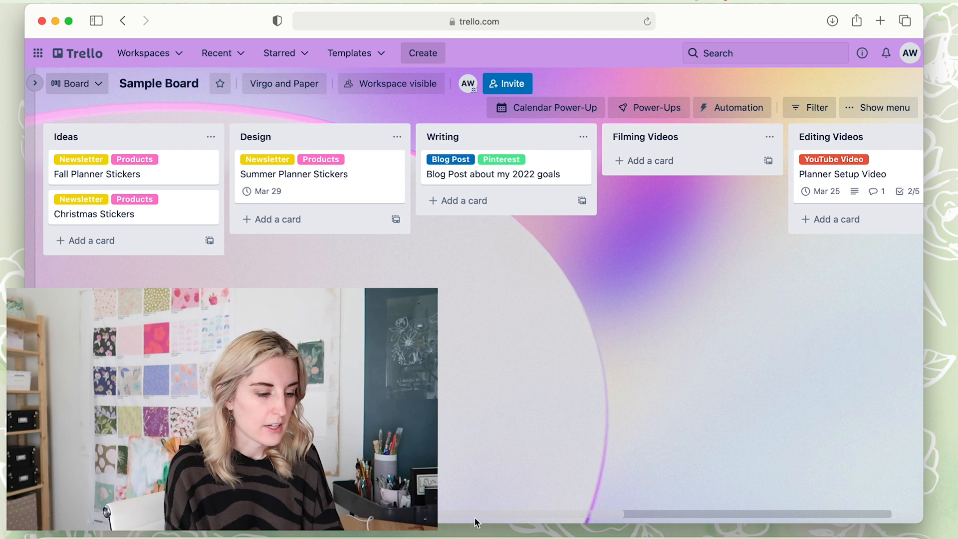
- Switch to Calendar and check Tuesday, March 29 for the Summer Planner Stickers due date, returning to the week of March 21
{"action": "left_click", "coordinate": [470, 534]}
{"action": "scroll", "coordinate": [693, 262], "scroll_direction": "right", "scroll_amount": 5}
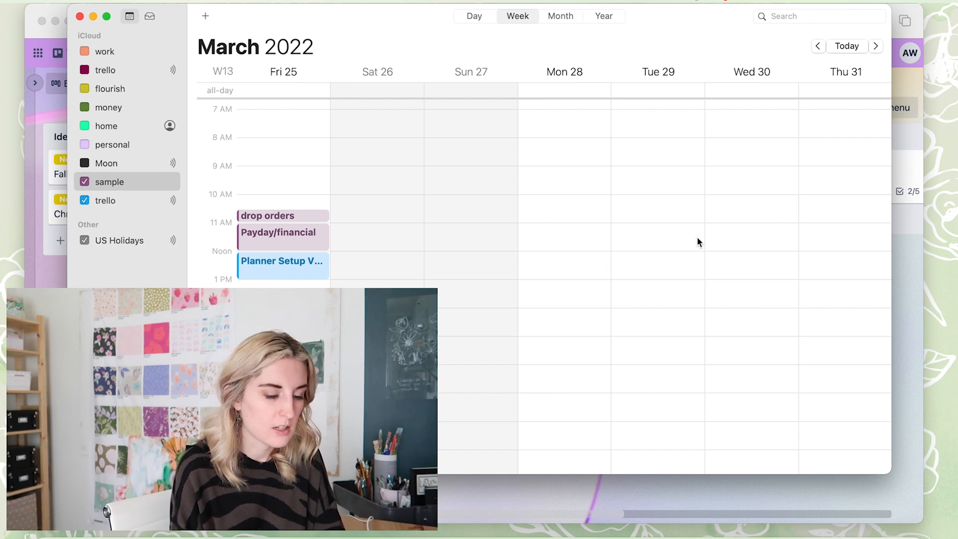
{"action": "scroll", "coordinate": [524, 288], "scroll_direction": "left", "scroll_amount": 5}
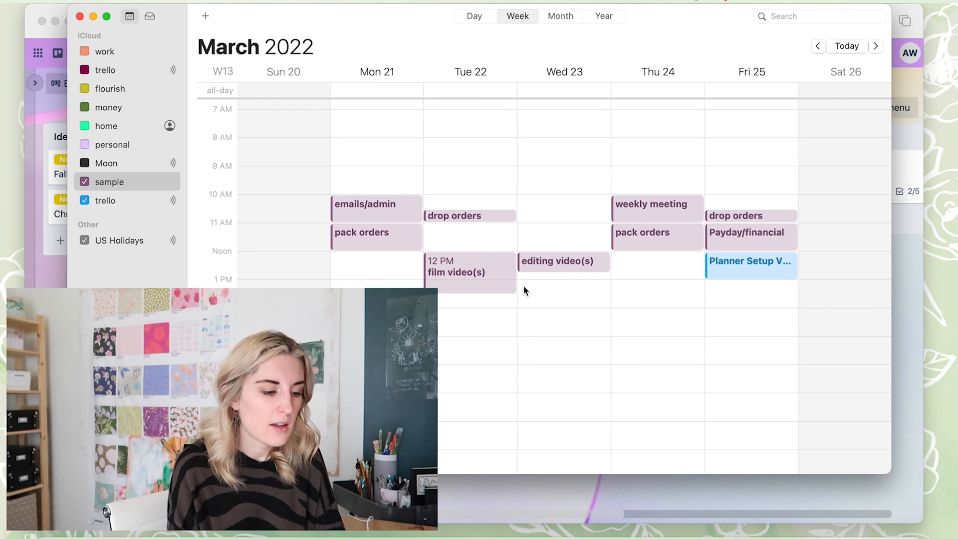
- Create a "design" event in the sample calendar on Monday, March 21, running from 12:30 PM to 3 PM
{"action": "double_click", "coordinate": [335, 285]}
{"action": "type", "text": "design"}
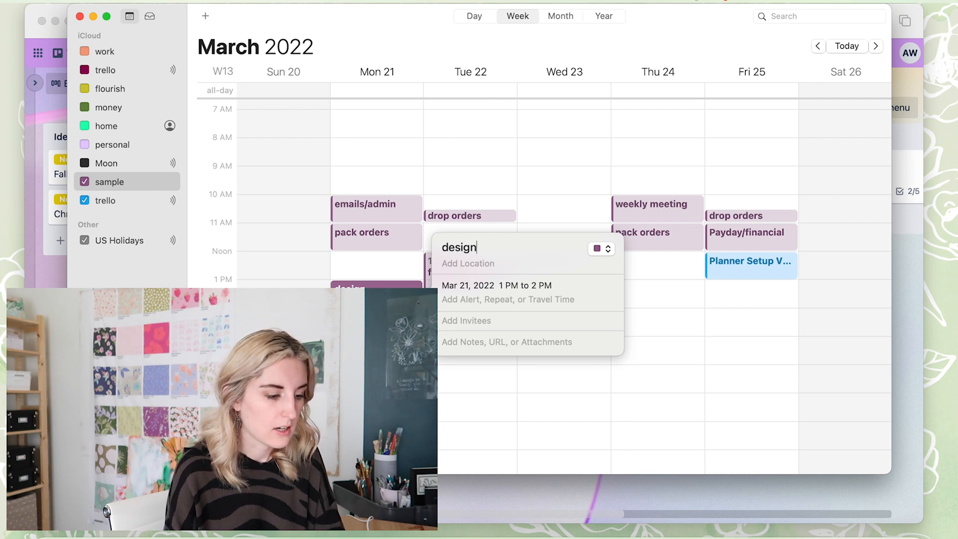
{"action": "key", "text": "Return"}
{"action": "left_click", "coordinate": [454, 341]}
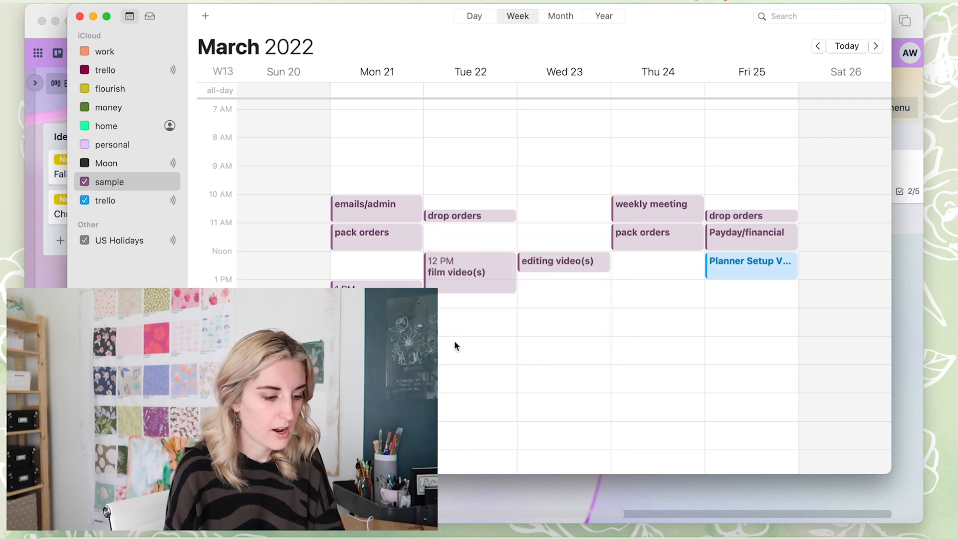
{"action": "left_click_drag", "start_coordinate": [382, 300], "coordinate": [382, 286]}
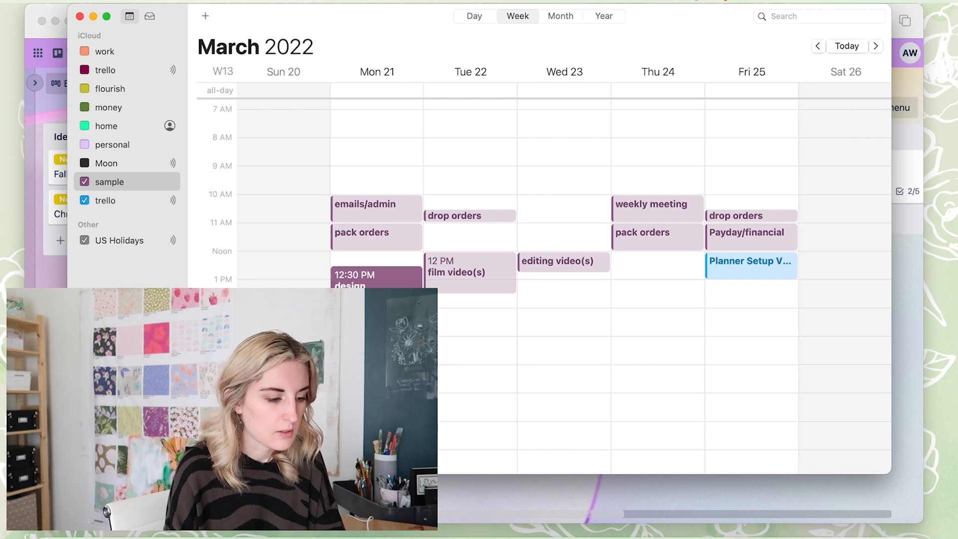
{"action": "left_click", "coordinate": [393, 264]}
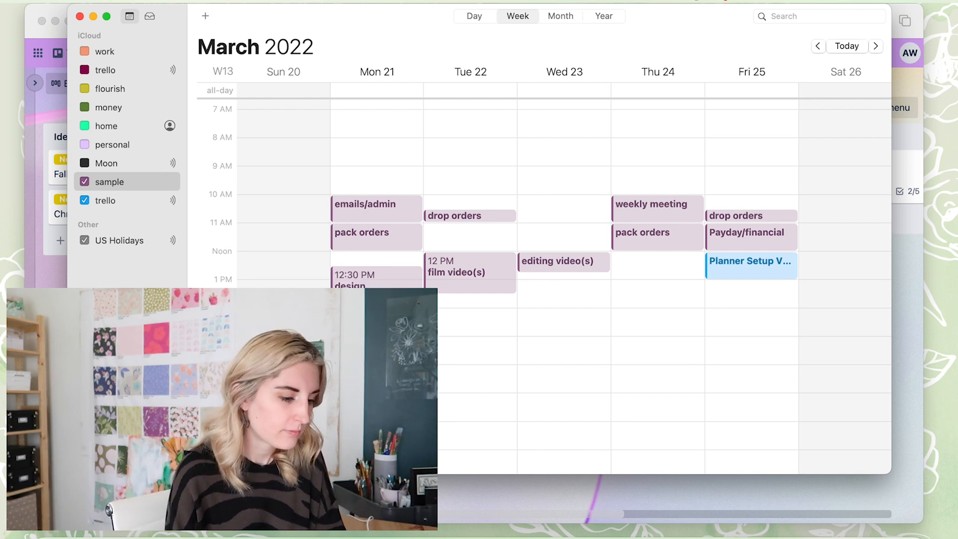
- Copy Monday's design event to Wednesday, March 23, and move that day's "editing video(s)" event to start at 11:15 AM
{"action": "left_click_drag", "start_coordinate": [364, 280], "coordinate": [546, 293]}
{"action": "left_click", "coordinate": [638, 278]}
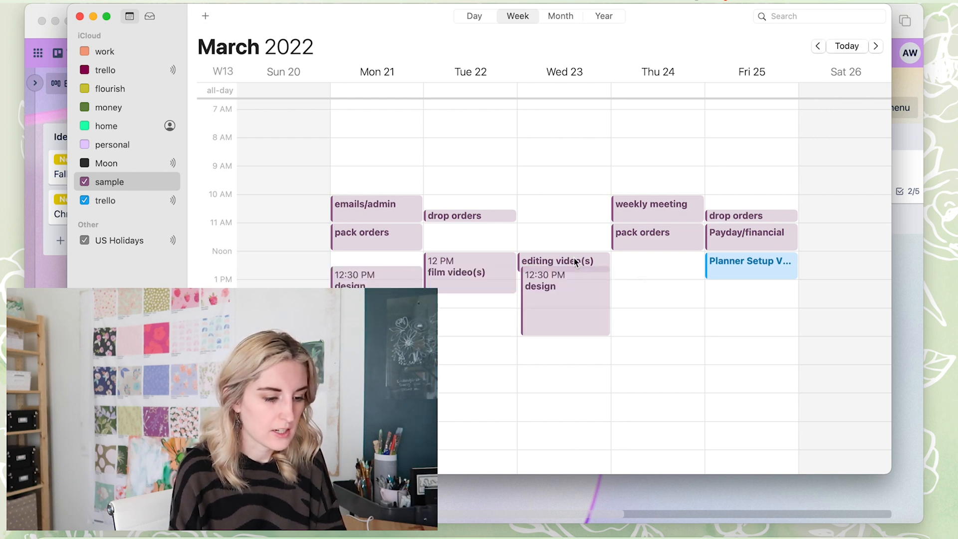
{"action": "left_click_drag", "start_coordinate": [574, 260], "coordinate": [574, 238]}
- Copy Wednesday's design event to Thursday, March 24, at 12:30 PM
{"action": "left_click", "coordinate": [571, 310]}
{"action": "left_click_drag", "start_coordinate": [571, 310], "coordinate": [638, 314]}
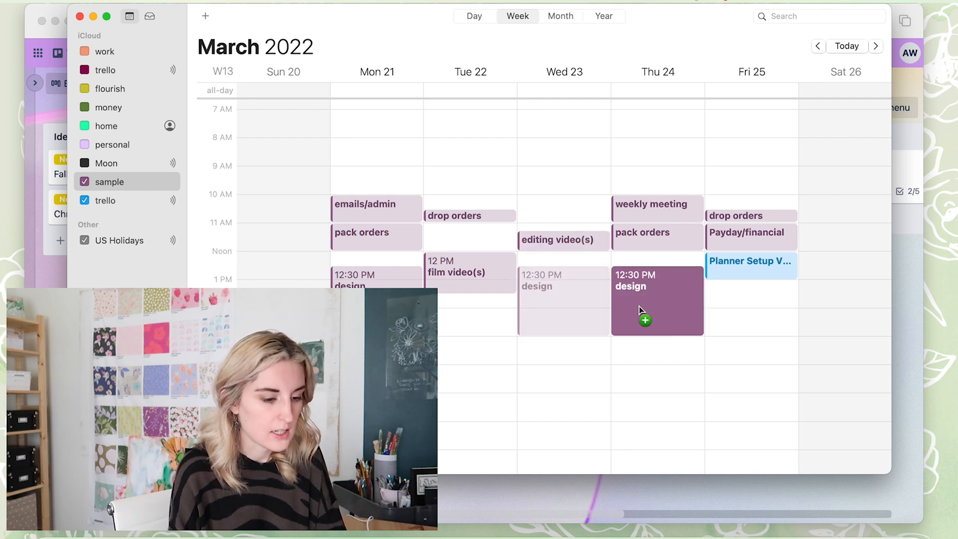
{"action": "left_click", "coordinate": [616, 392]}
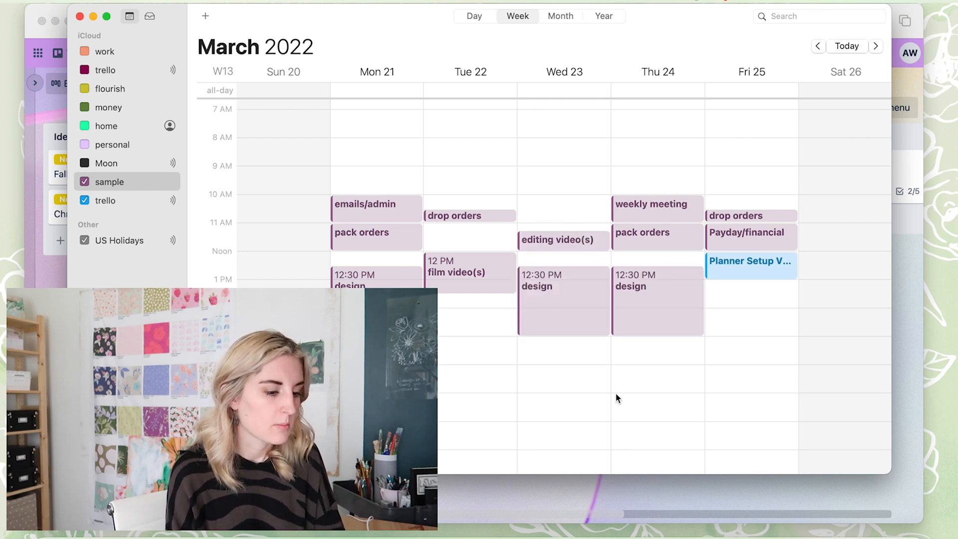
- Compare the Trello cards' due dates with the planned work blocks and synced events in the calendar weeks of March 21 and 28
{"action": "scroll", "coordinate": [616, 393], "scroll_direction": "up", "scroll_amount": 3}
{"action": "left_click", "coordinate": [922, 301]}
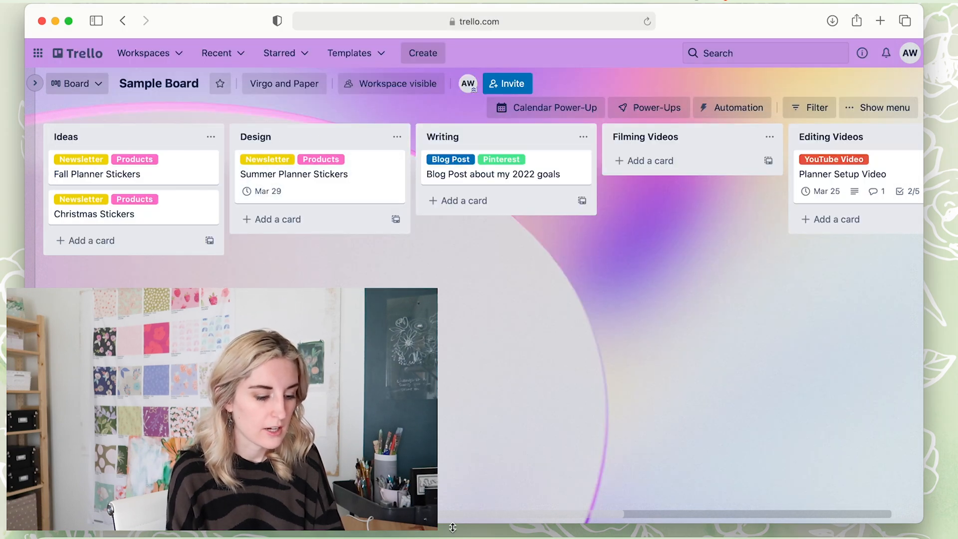
{"action": "left_click", "coordinate": [471, 530]}
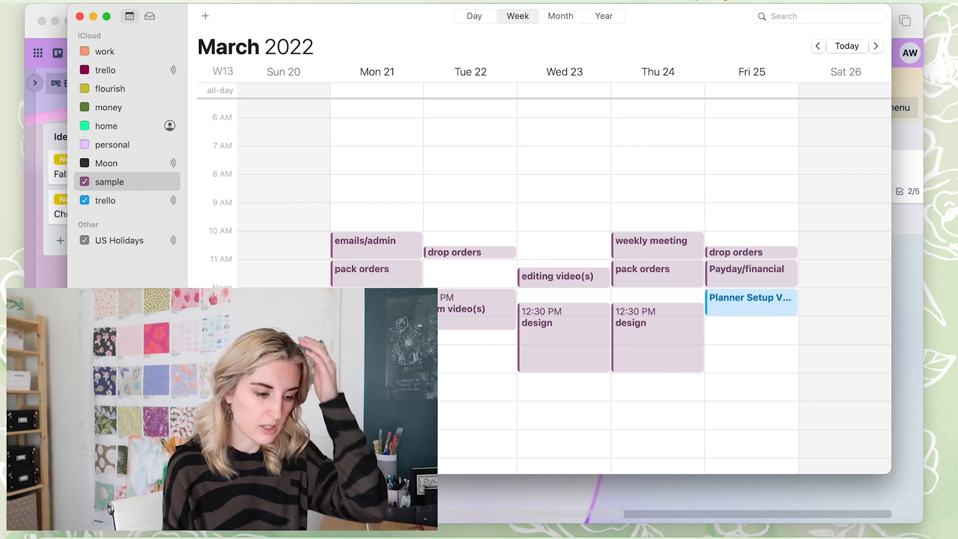
{"action": "scroll", "coordinate": [579, 307], "scroll_direction": "right", "scroll_amount": 5}
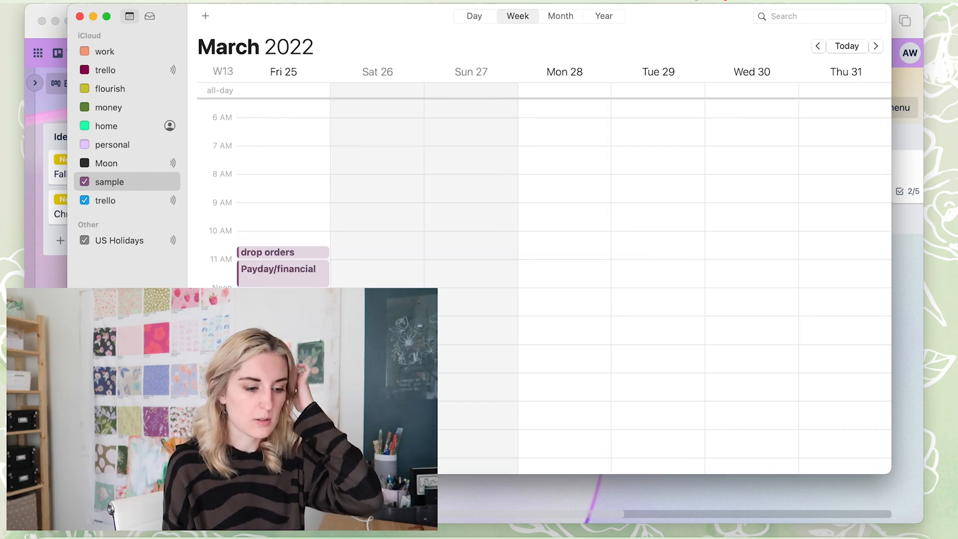
{"action": "scroll", "coordinate": [579, 307], "scroll_direction": "down", "scroll_amount": 2}
{"action": "scroll", "coordinate": [580, 306], "scroll_direction": "left", "scroll_amount": 5}
{"action": "scroll", "coordinate": [579, 307], "scroll_direction": "left", "scroll_amount": 2}
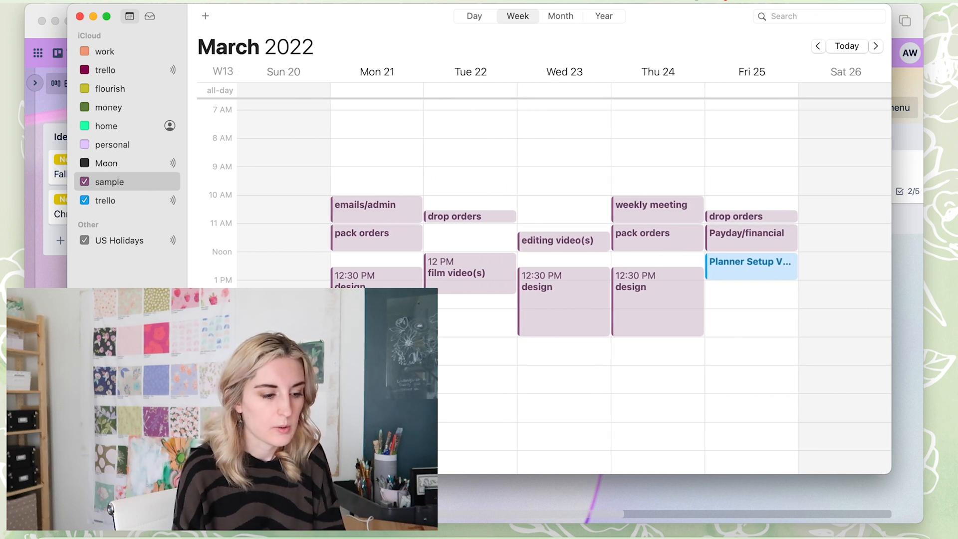
{"action": "double_click", "coordinate": [744, 273]}
{"action": "scroll", "coordinate": [729, 325], "scroll_direction": "right", "scroll_amount": 3}
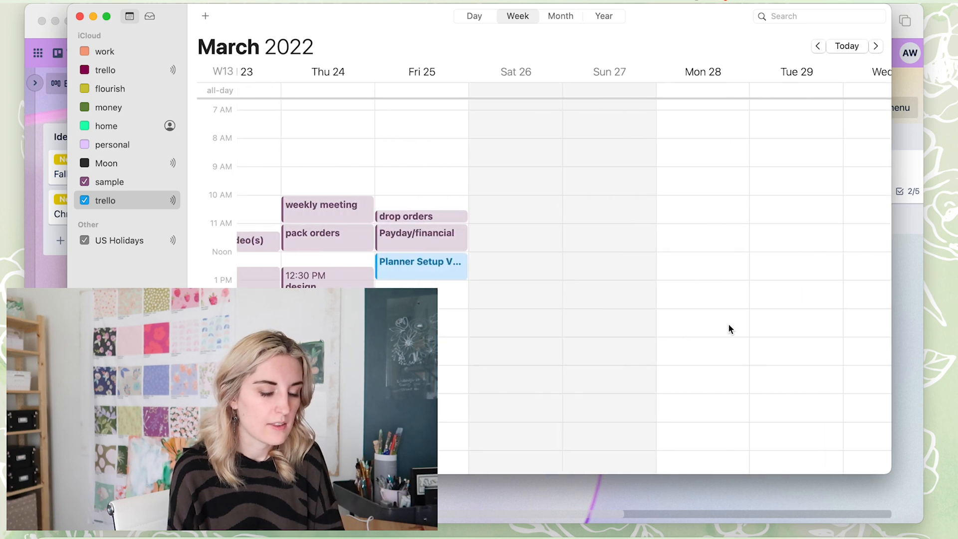
- Review the calendar week of March 21, including the details of Wednesday's design event, and return to the Sample Board in Trello
{"action": "scroll", "coordinate": [729, 327], "scroll_direction": "left", "scroll_amount": 3}
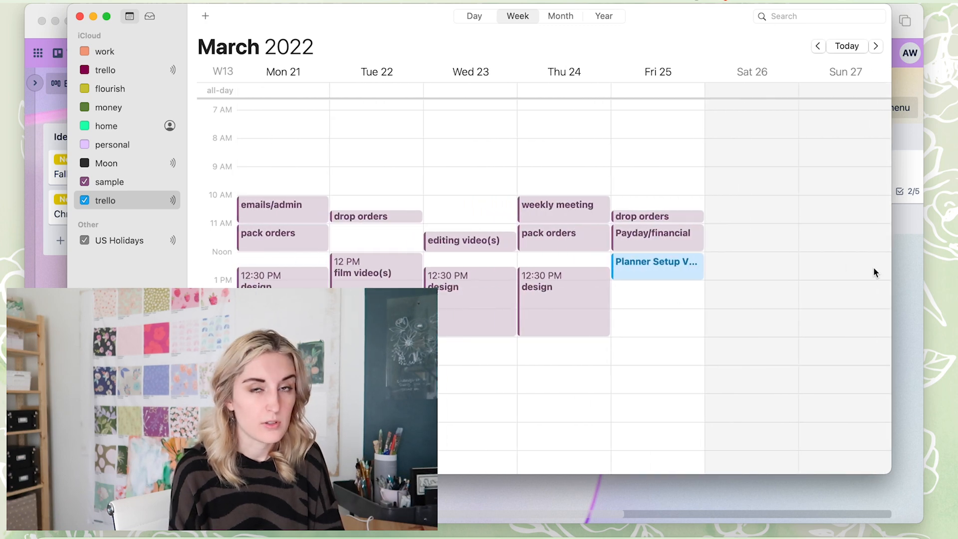
{"action": "left_click", "coordinate": [900, 268]}
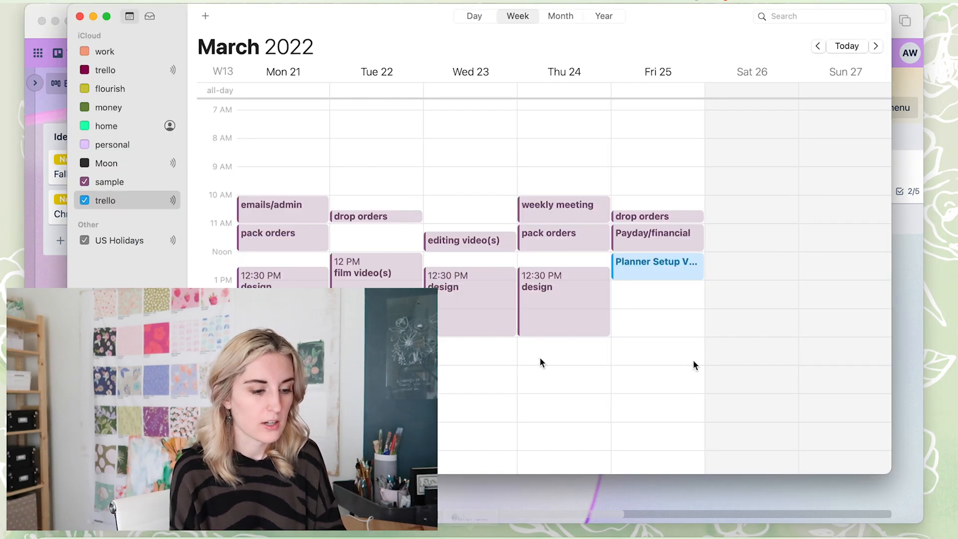
{"action": "scroll", "coordinate": [680, 343], "scroll_direction": "down", "scroll_amount": 1}
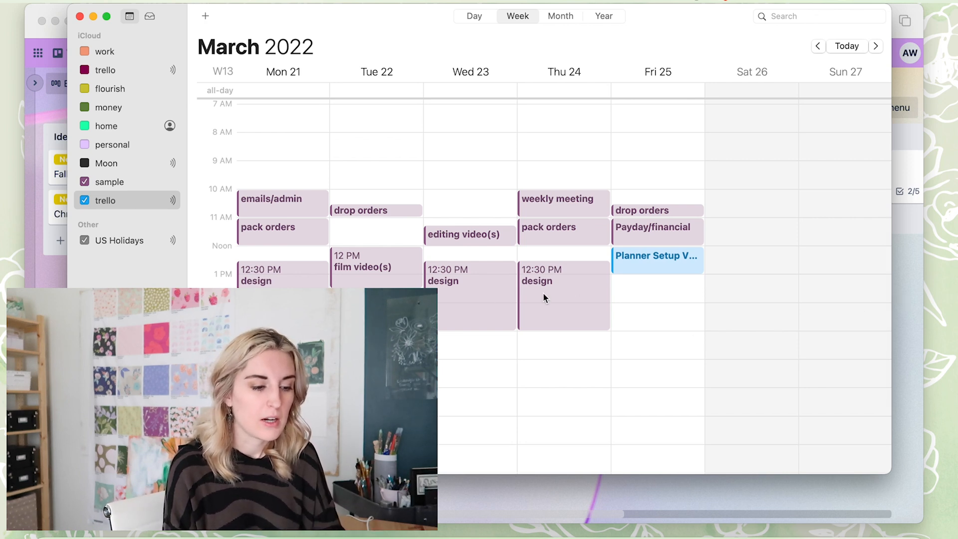
{"action": "double_click", "coordinate": [488, 297]}
{"action": "left_click", "coordinate": [451, 370]}
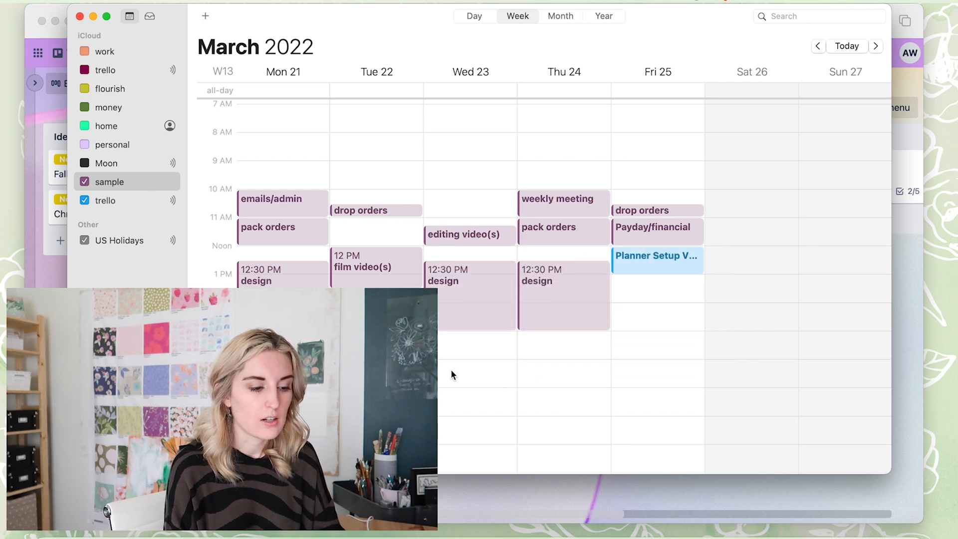
{"action": "double_click", "coordinate": [478, 308]}
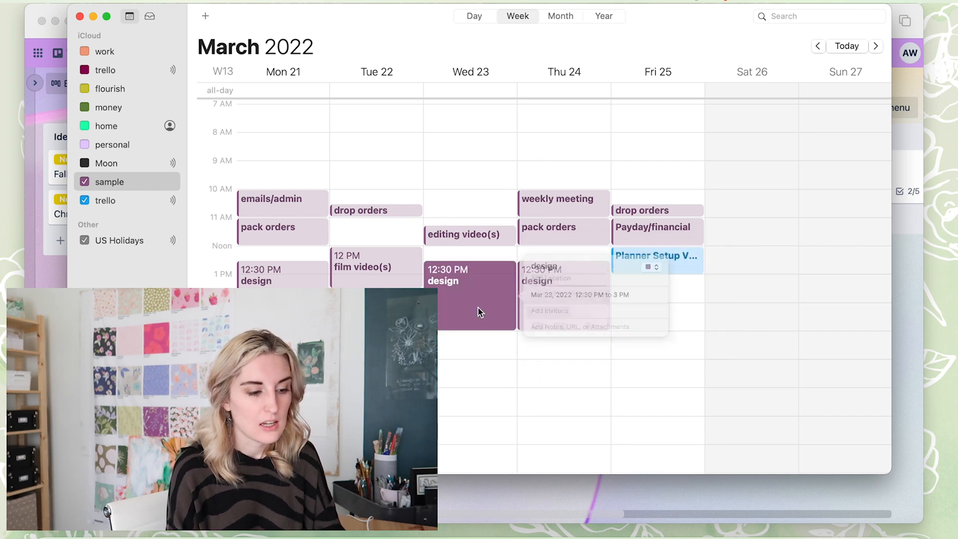
{"action": "left_click", "coordinate": [906, 304]}
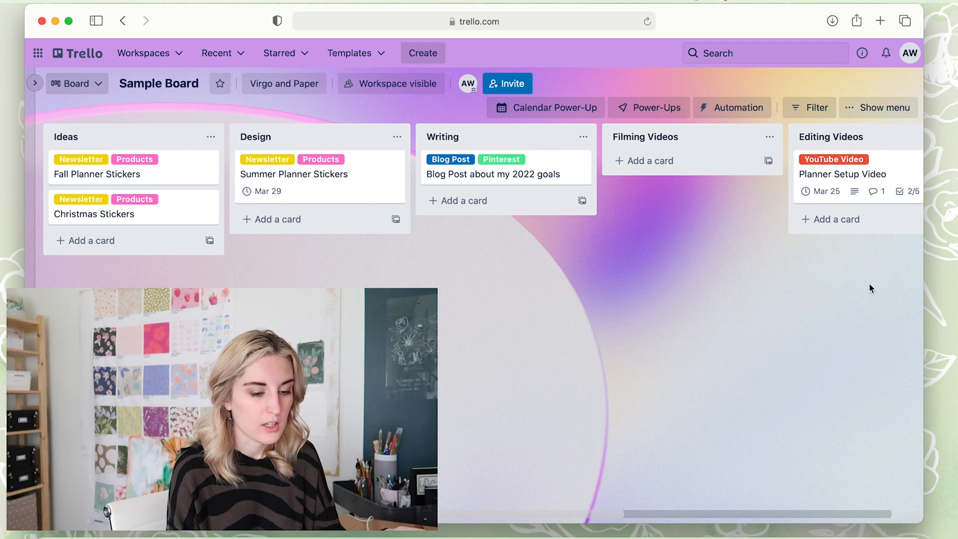